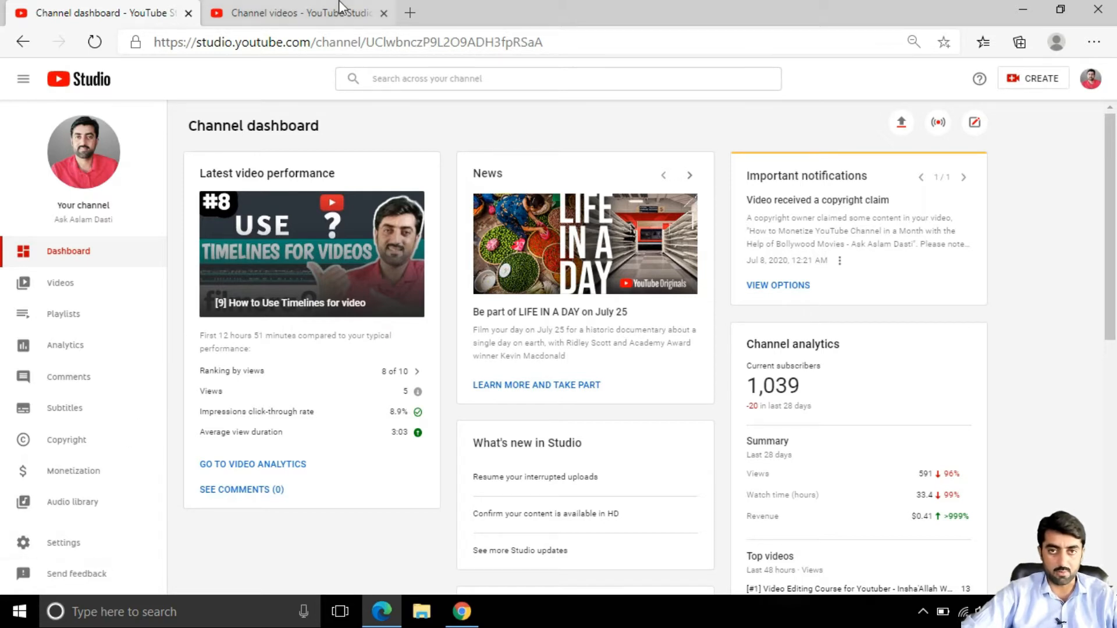
click(302, 12)
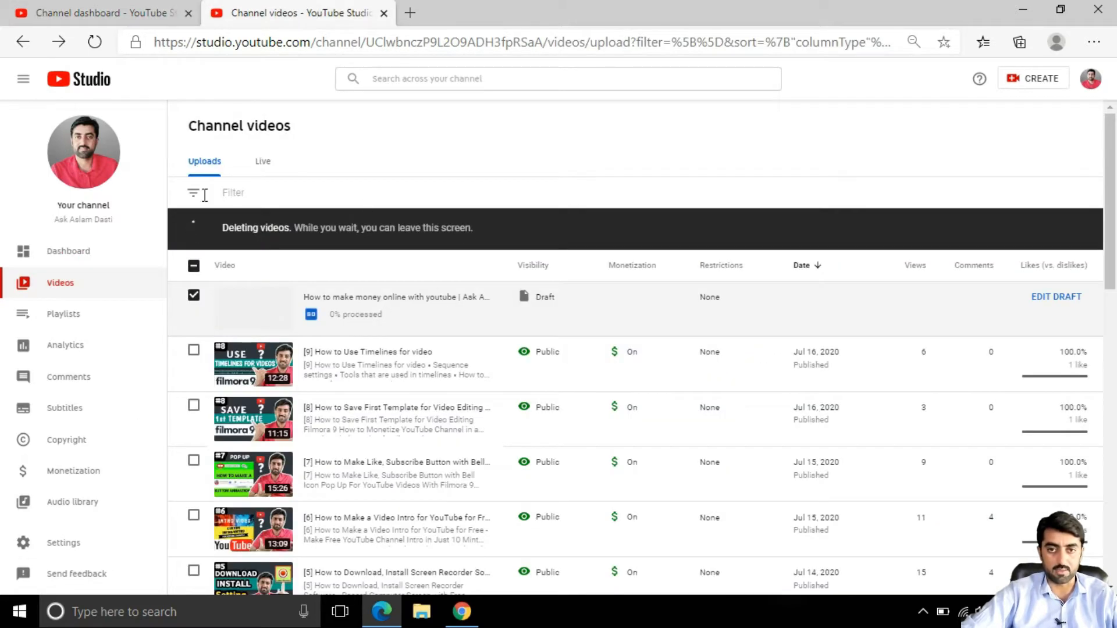
click(94, 43)
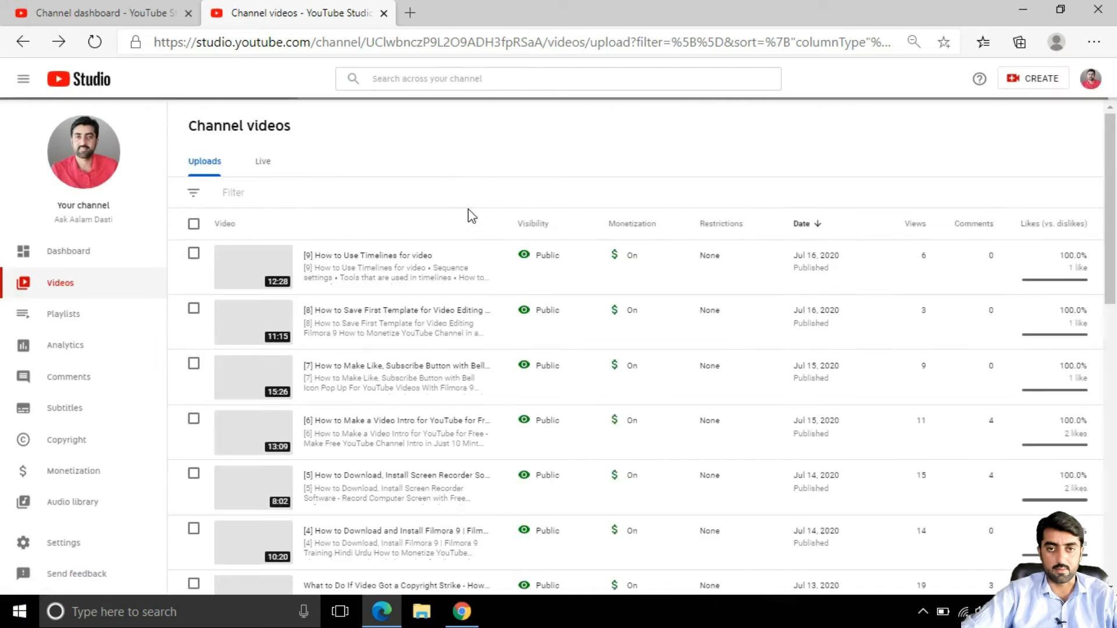
click(1032, 87)
click(1023, 105)
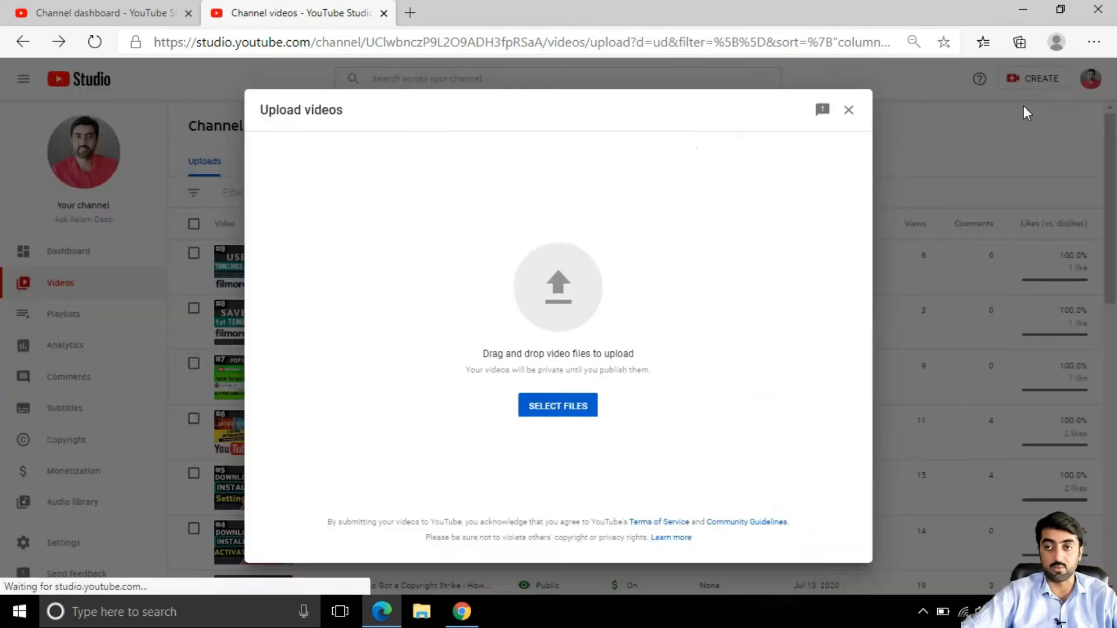
click(556, 303)
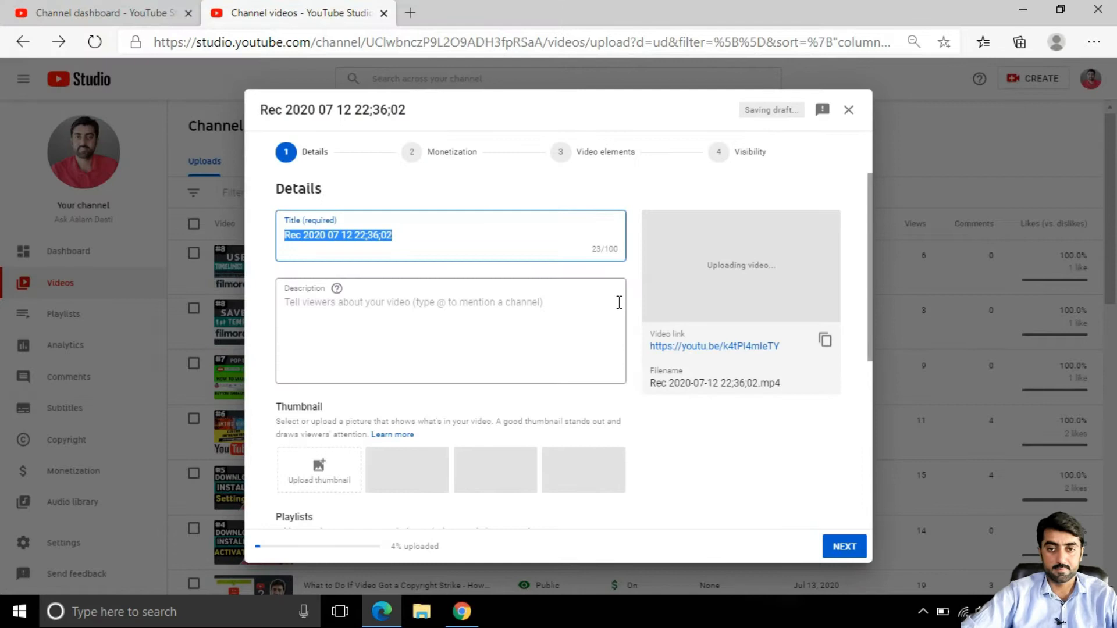
Step: Examine the new upload's title, description, thumbnail, playlist, audience and tags fields, including the additional options
scroll(585, 319, down, 2)
scroll(494, 326, up, 3)
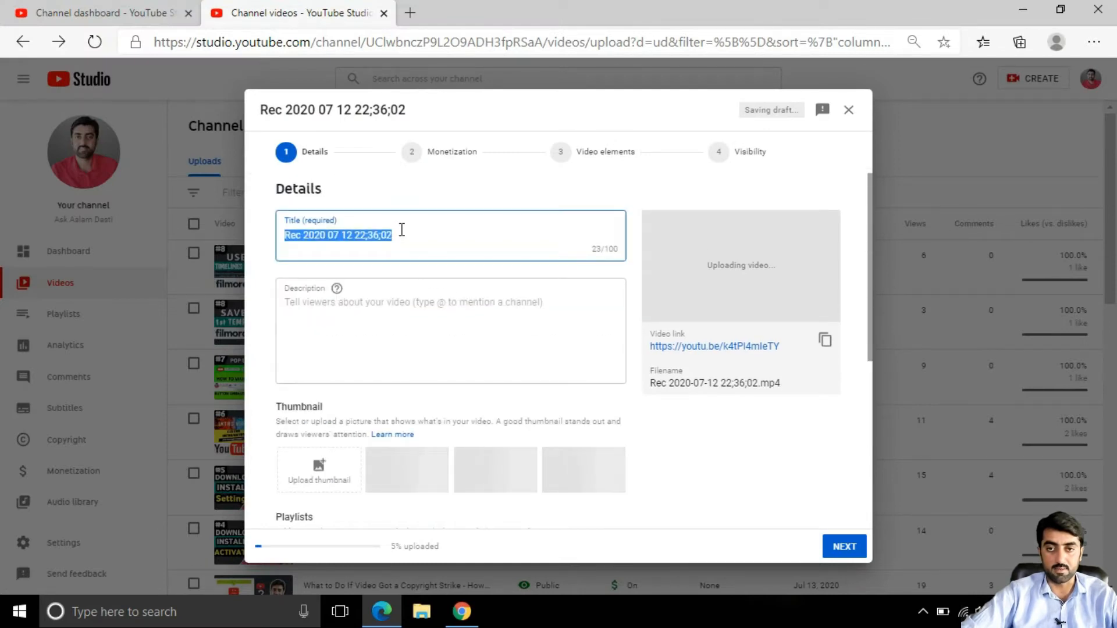
scroll(439, 282, down, 3)
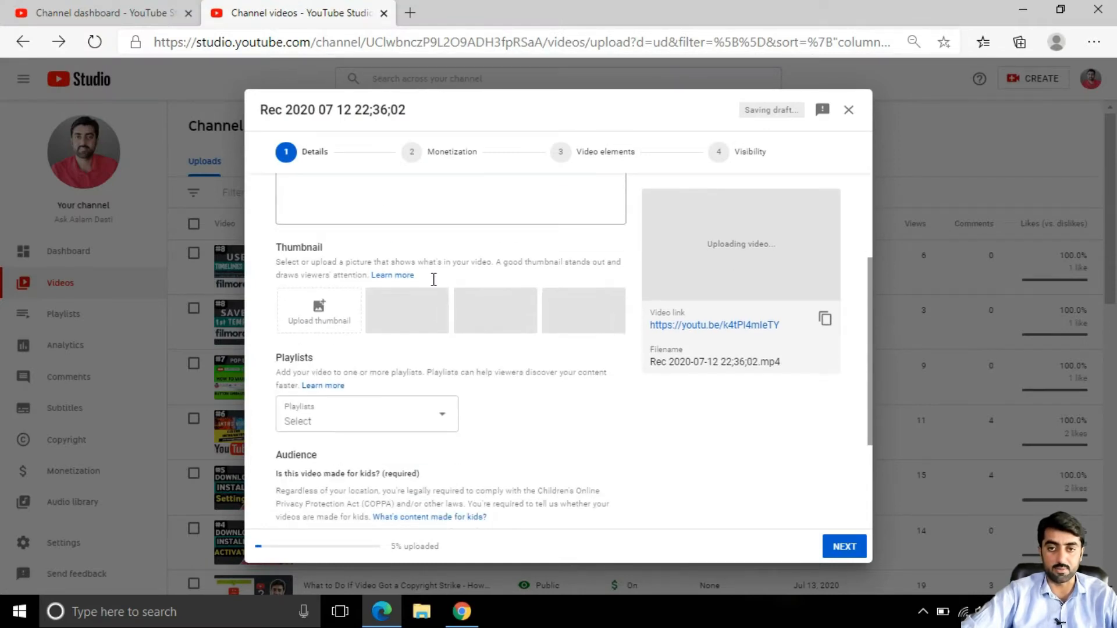
scroll(433, 279, up, 2)
click(365, 271)
scroll(375, 267, down, 4)
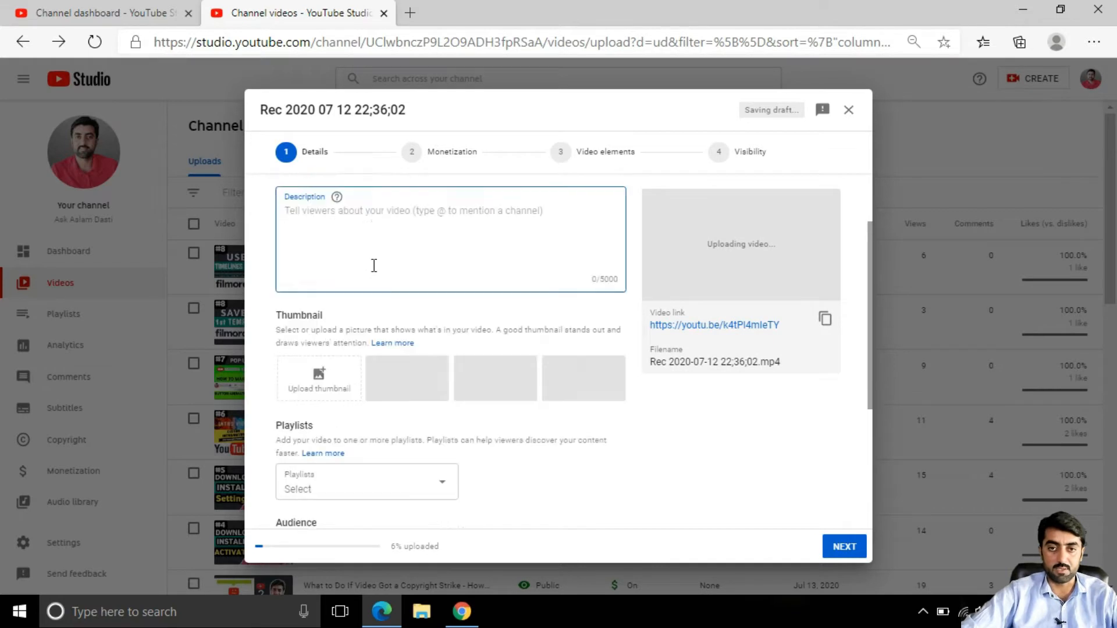
scroll(395, 295, down, 1)
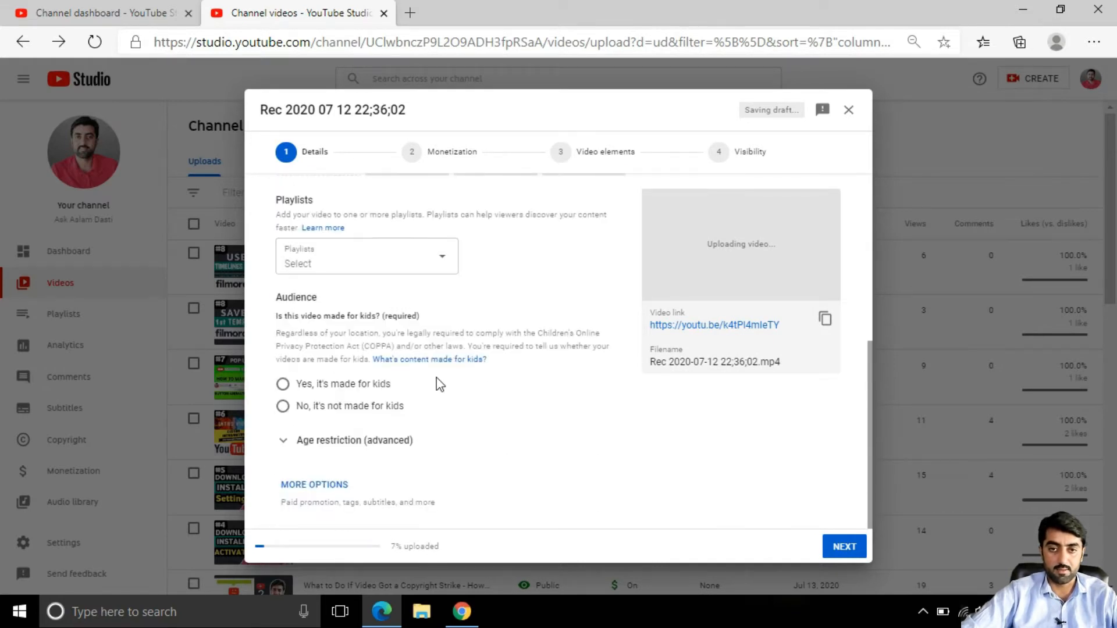
click(318, 491)
scroll(441, 454, down, 4)
scroll(442, 451, down, 1)
click(321, 385)
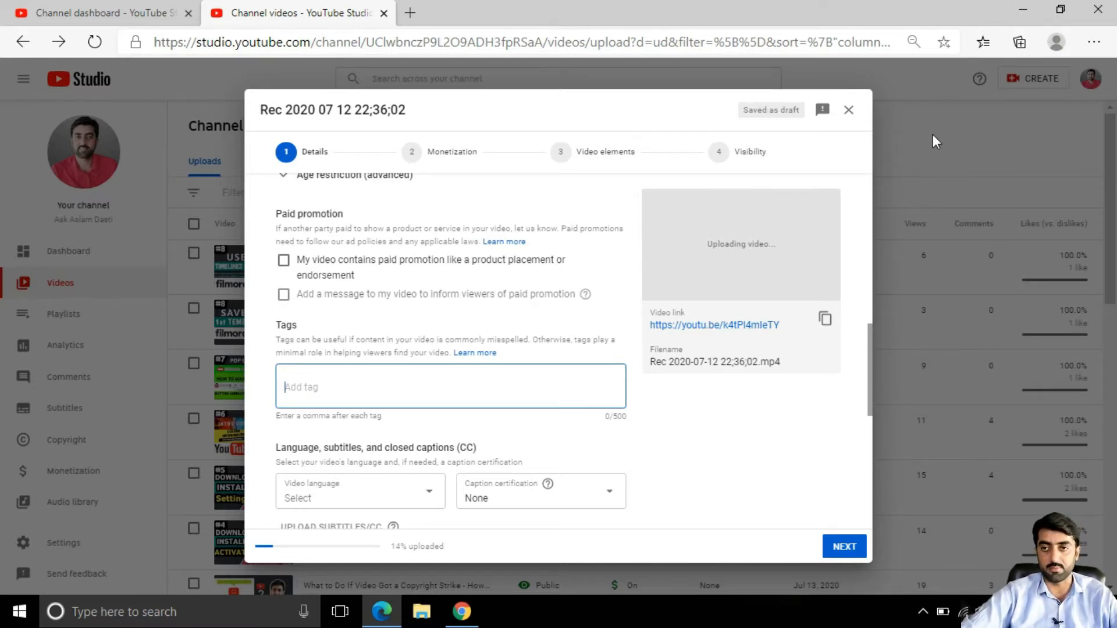
click(851, 115)
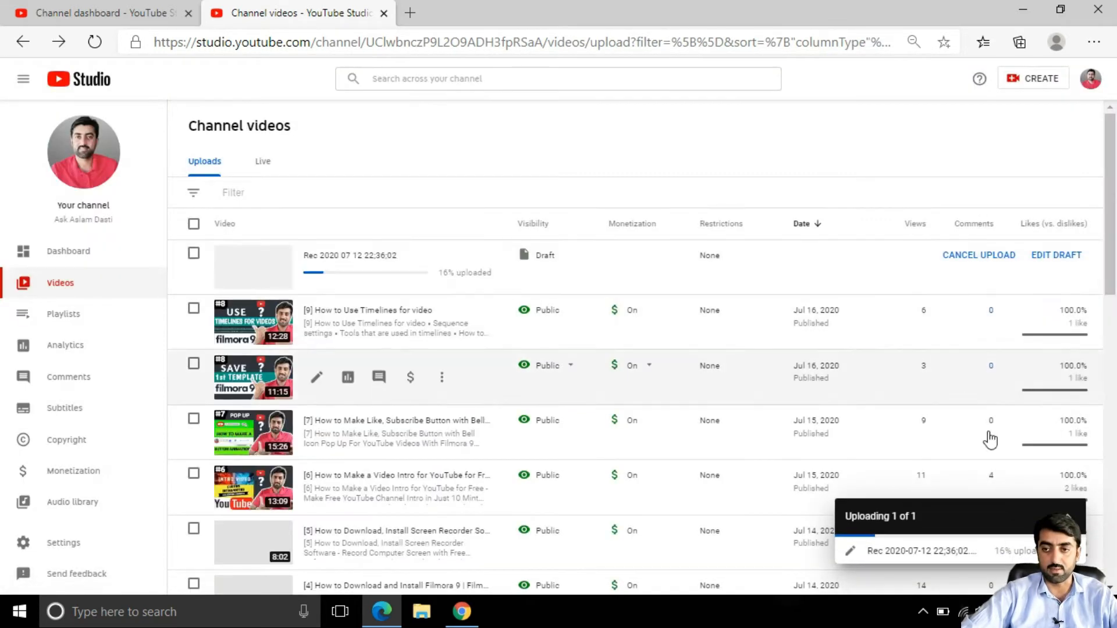
click(979, 255)
click(624, 365)
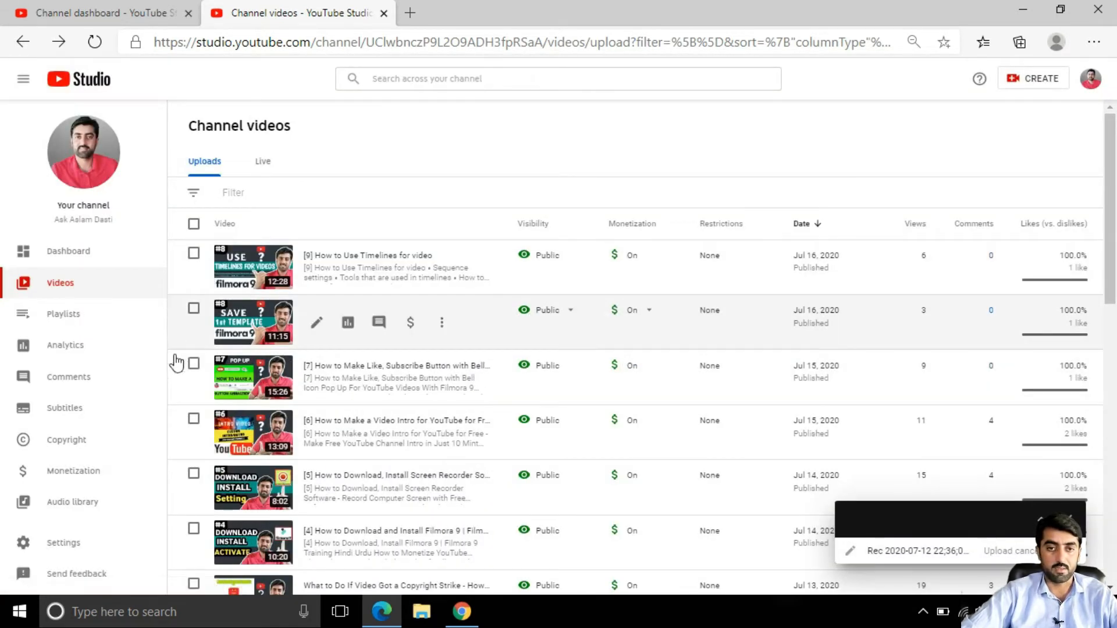
Step: Return to the channel dashboard and open the basic info of the upload defaults in the channel settings
click(104, 14)
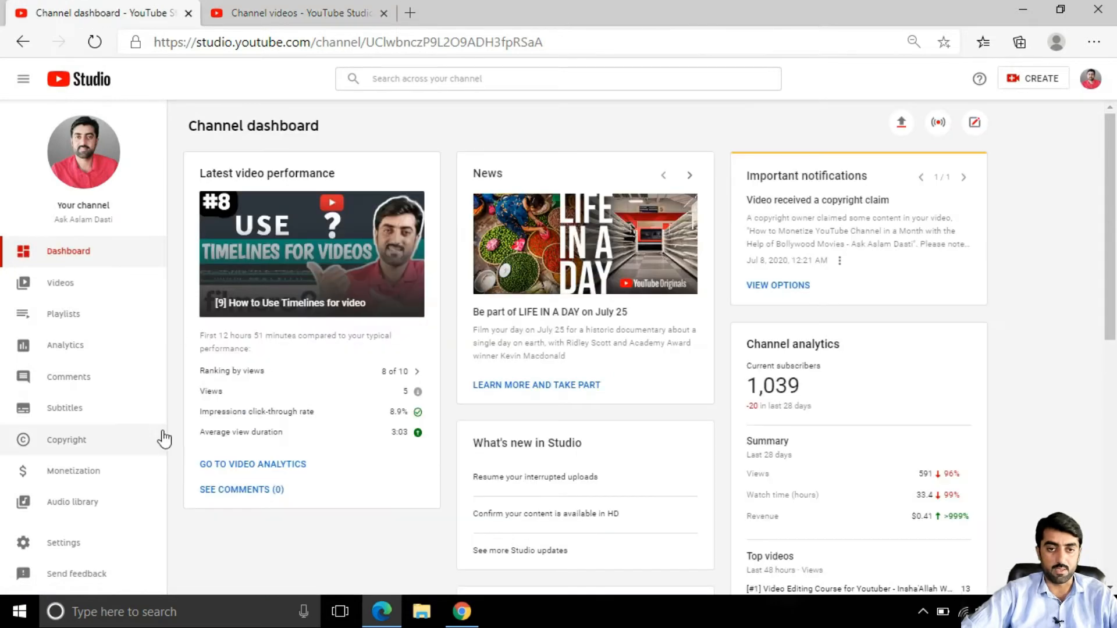
click(69, 550)
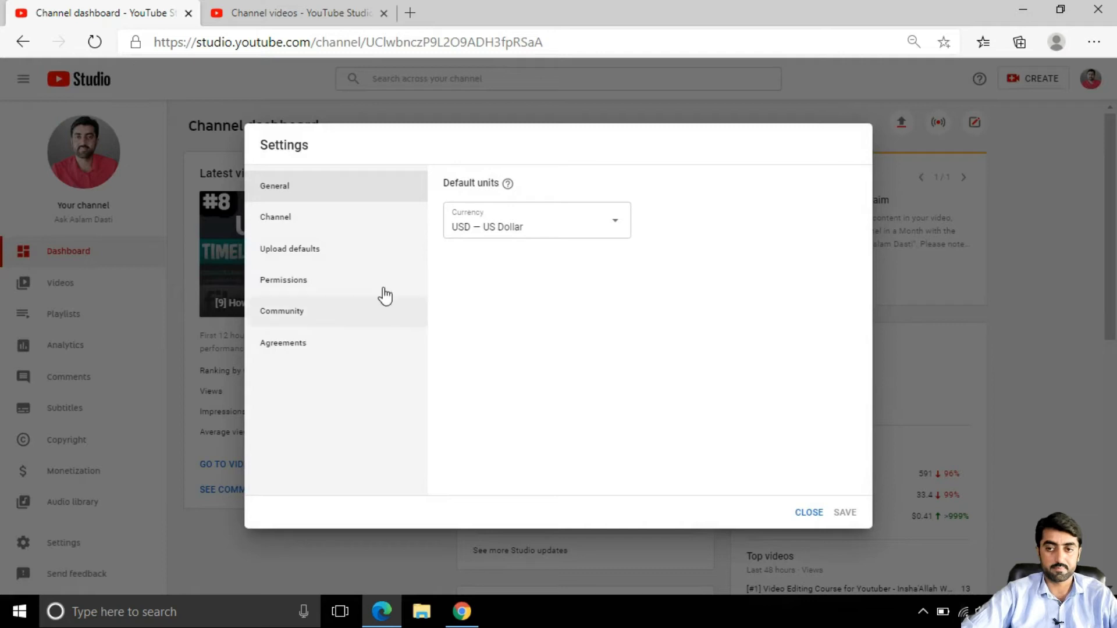
click(275, 230)
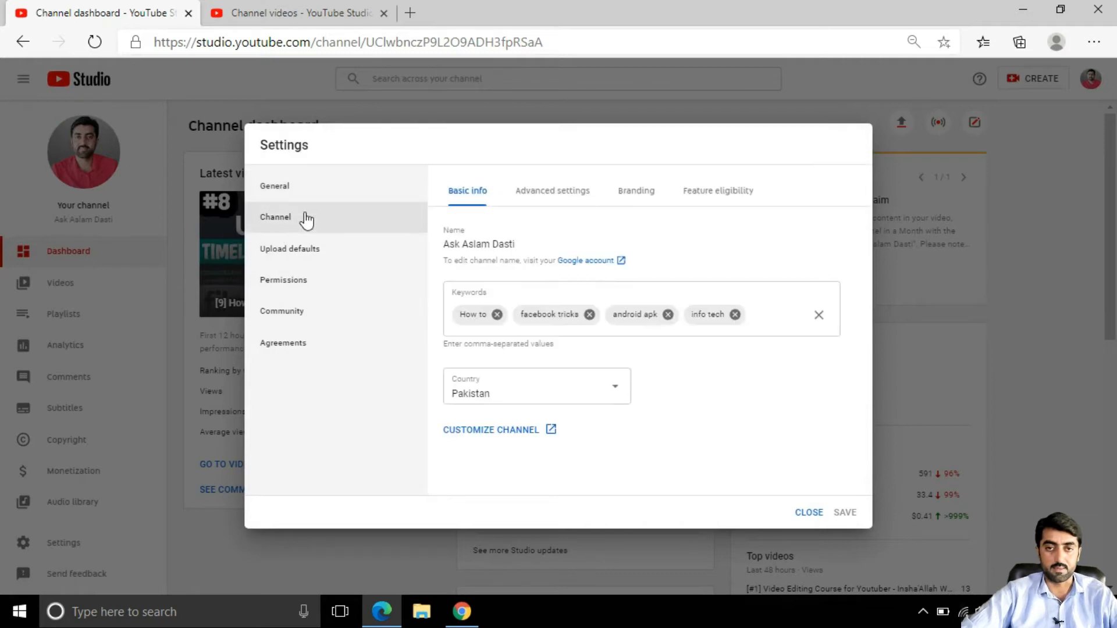
click(295, 186)
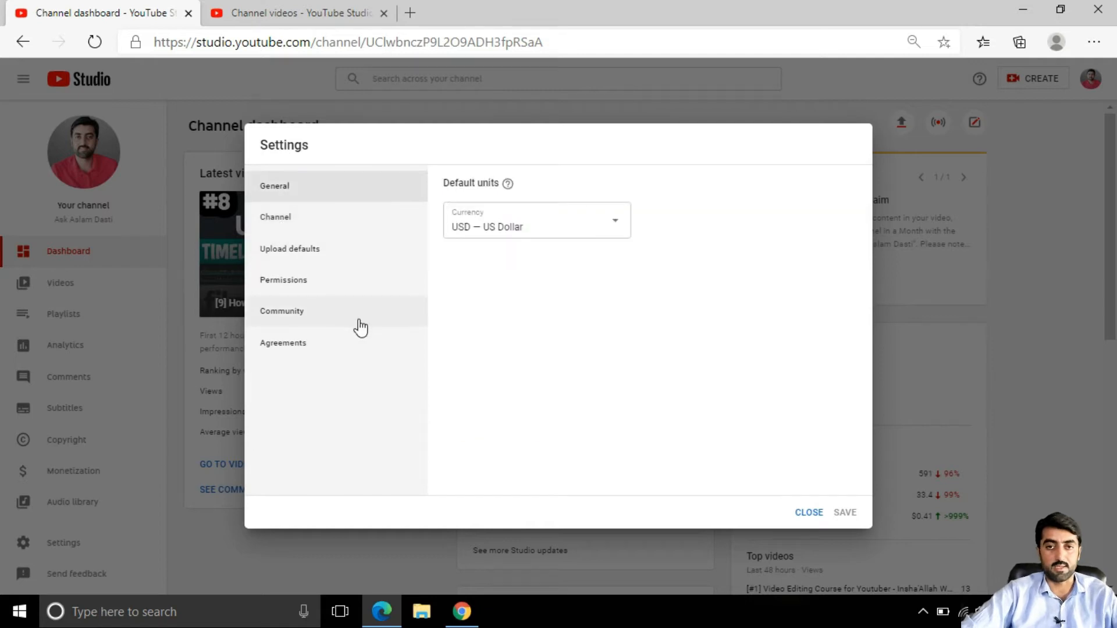
click(306, 253)
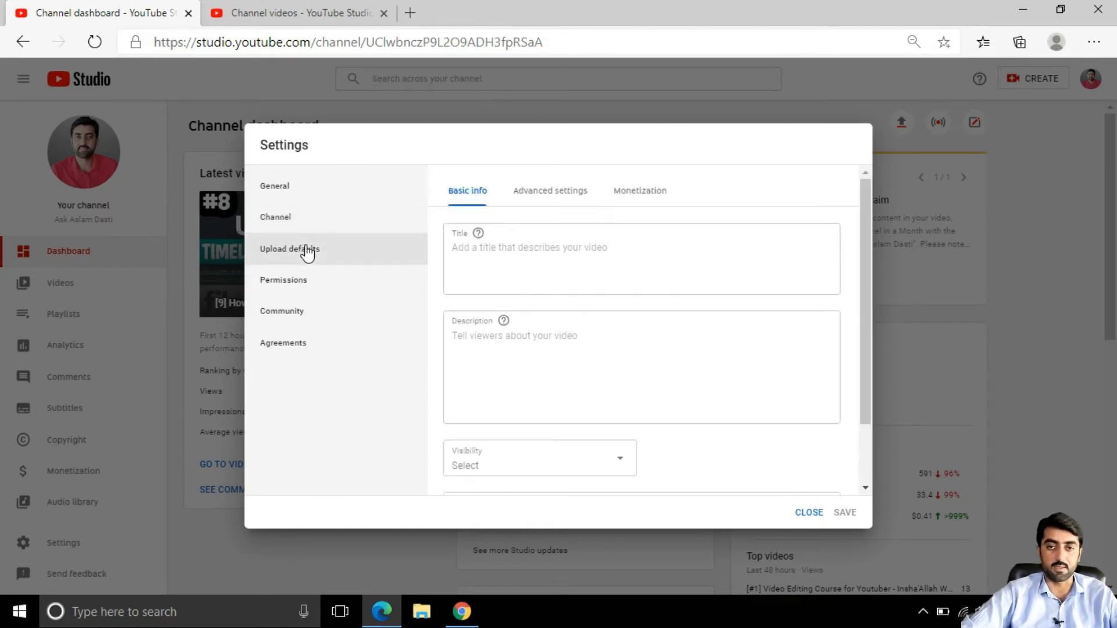
Step: Set the default video title to a vertical bar followed by the channel name
click(538, 251)
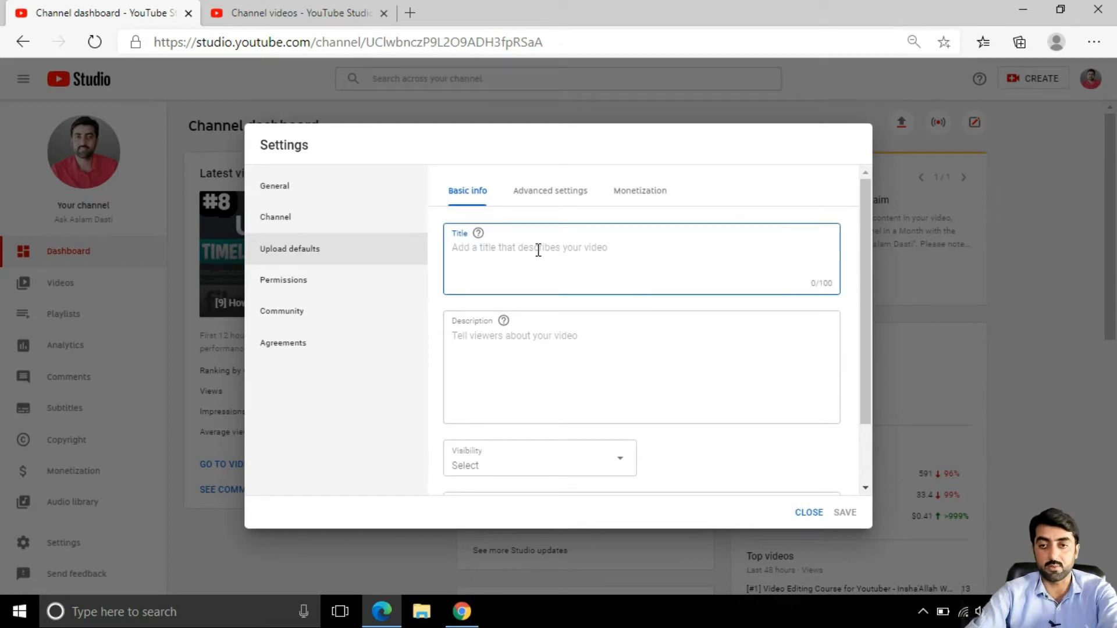
text(Asl)
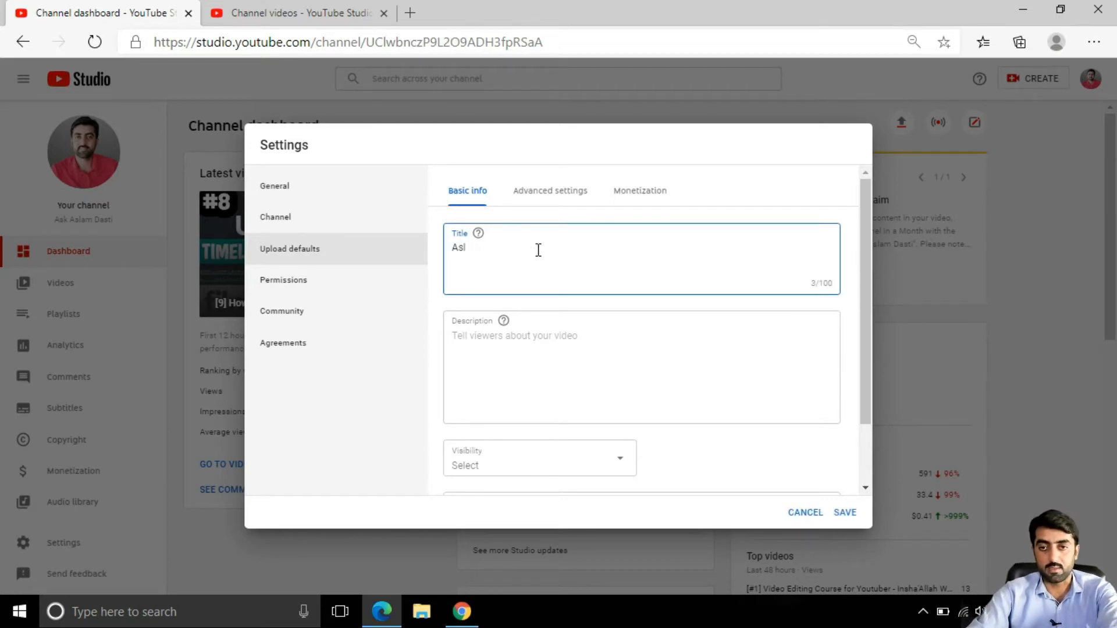
key(BackSpace)
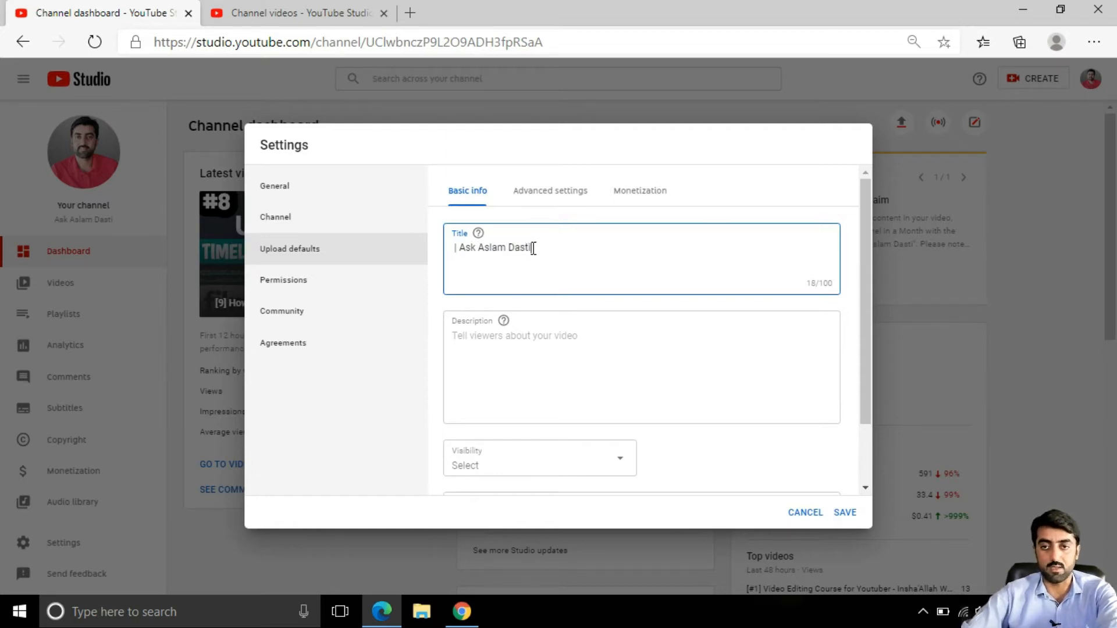
Step: Copy the description of the video "[9] How to Use Timelines for video" from its "How to Monetize YouTube Channel" link through the closing hashtags
click(500, 347)
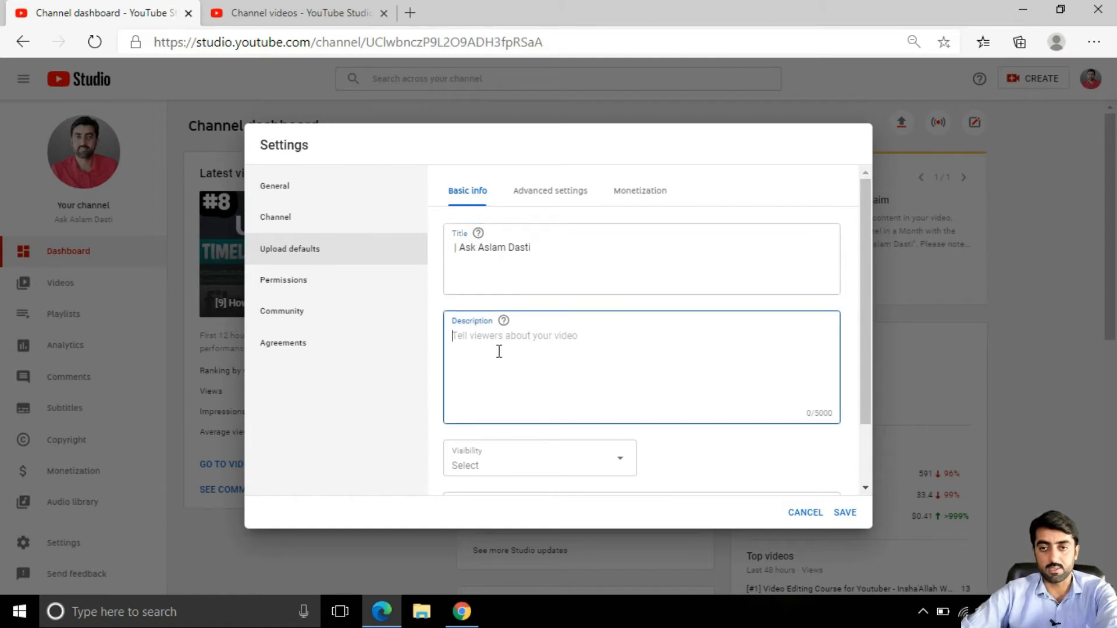
click(282, 12)
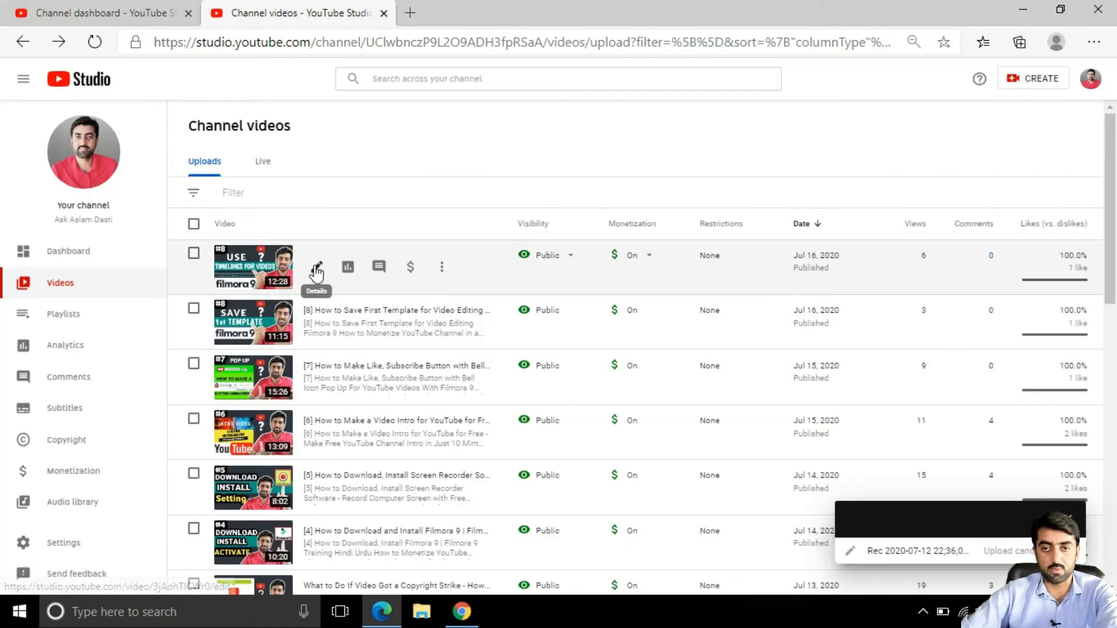
click(317, 263)
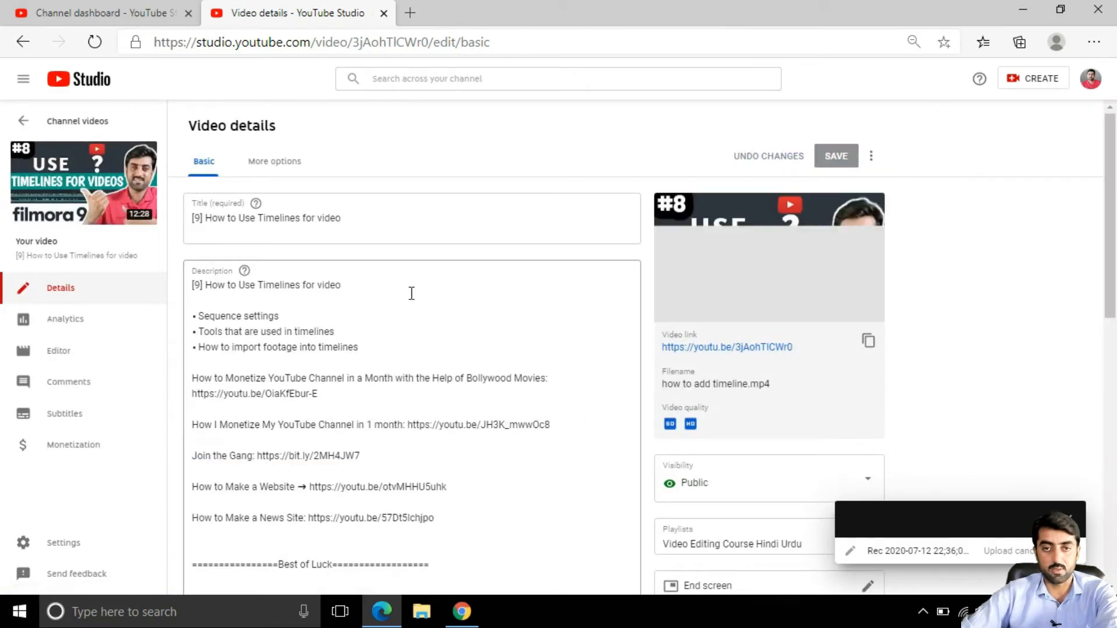
scroll(412, 292, down, 1)
drag(195, 308, 449, 153)
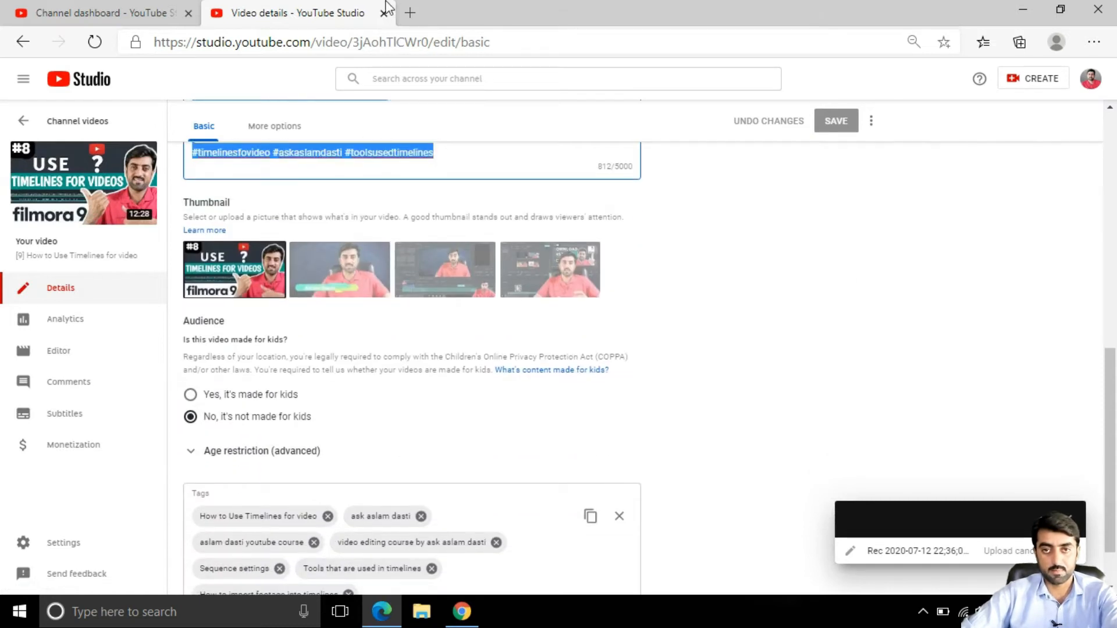
Step: Paste the copied links, social media section and hashtags into the default description, beneath a blank line
click(173, 17)
key(Return)
key(ctrl+v)
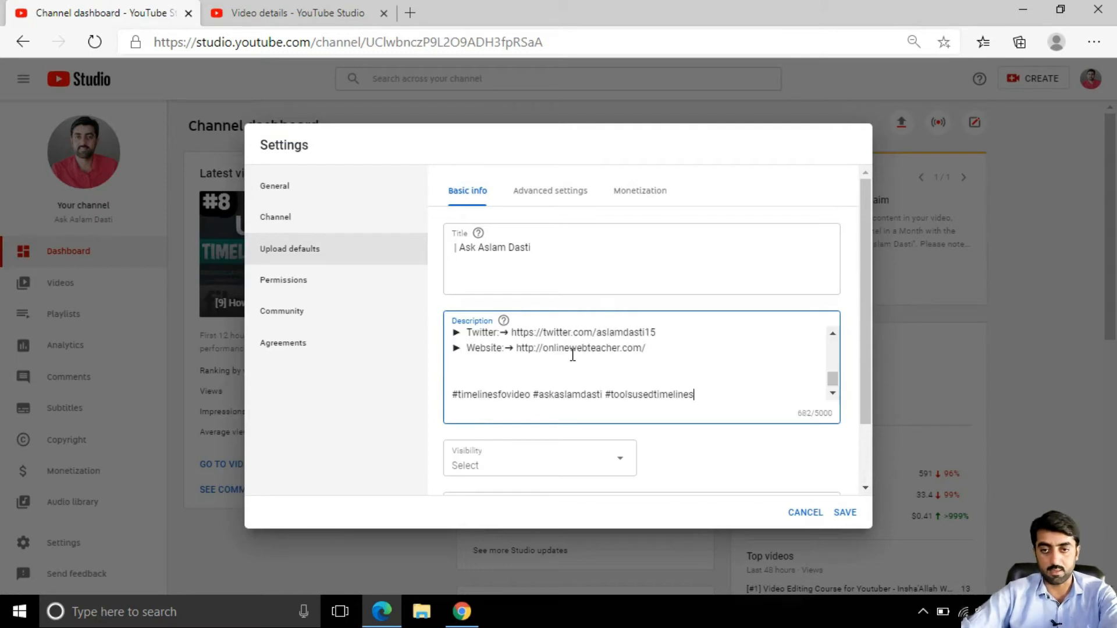
scroll(667, 378, up, 2)
scroll(596, 364, down, 1)
click(727, 475)
Step: Add three default tags: the channel name, "youtube earning tips" and "youtube video training"
scroll(735, 443, down, 2)
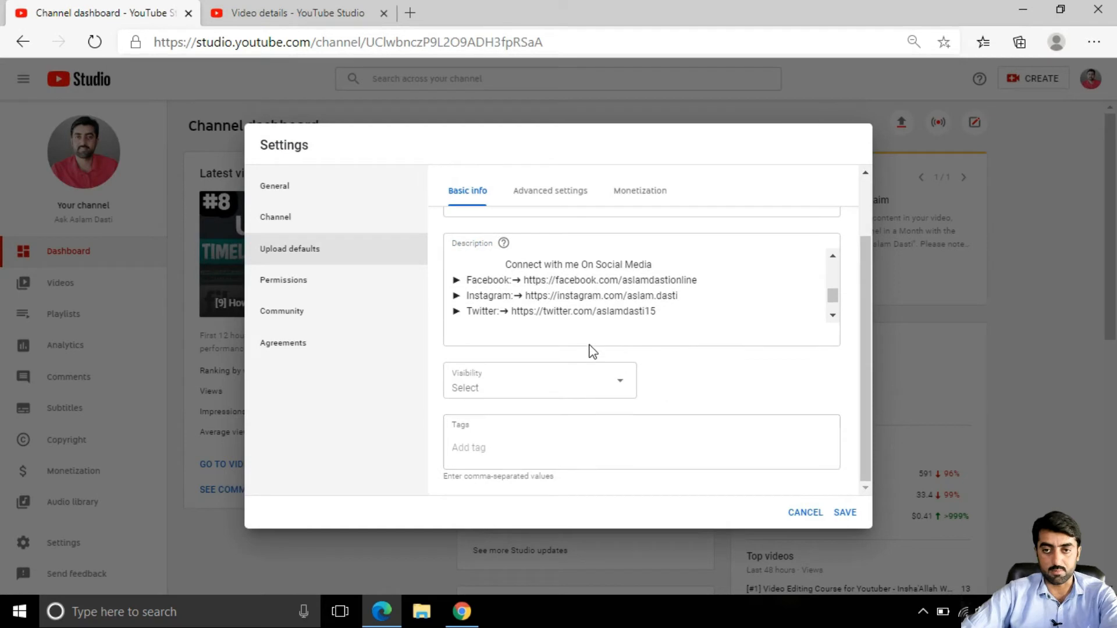
click(539, 455)
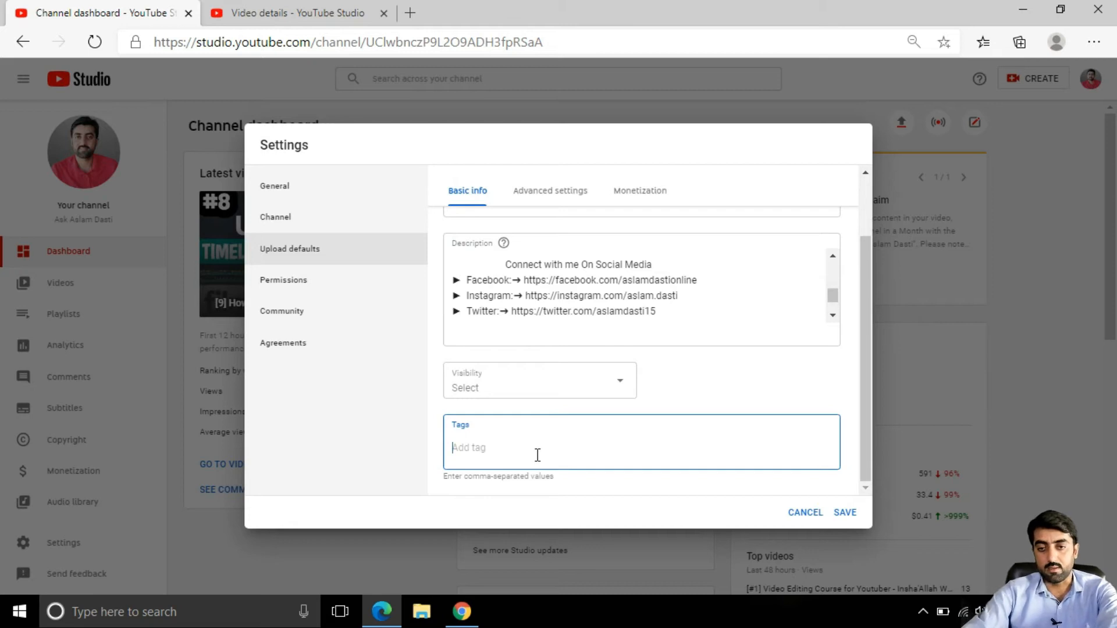
text(ask aslam dasti)
key(Return)
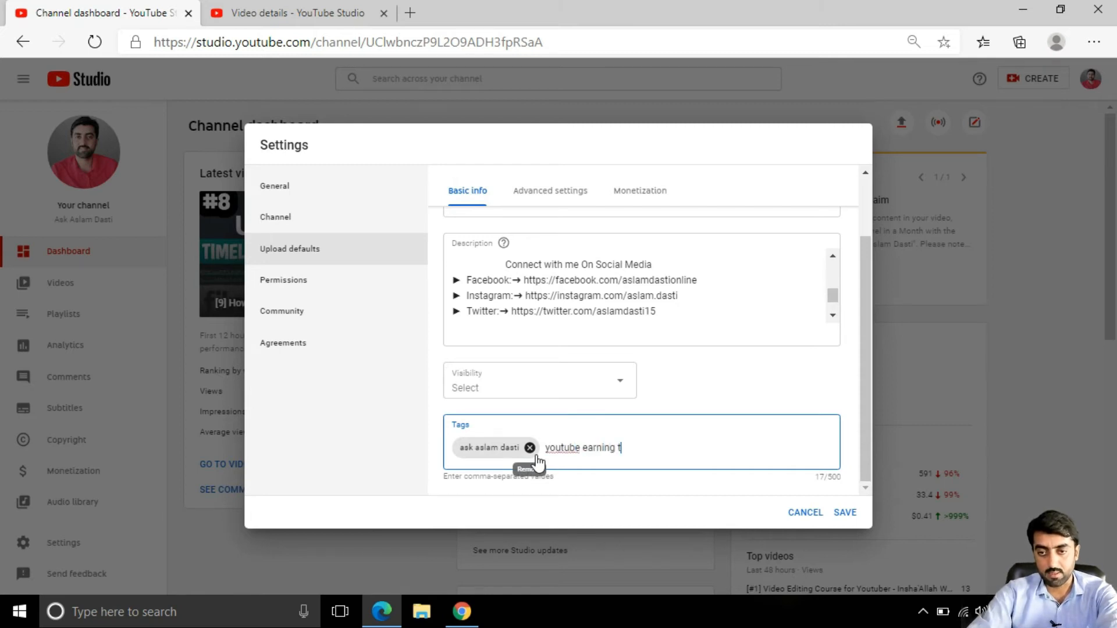
key(Return)
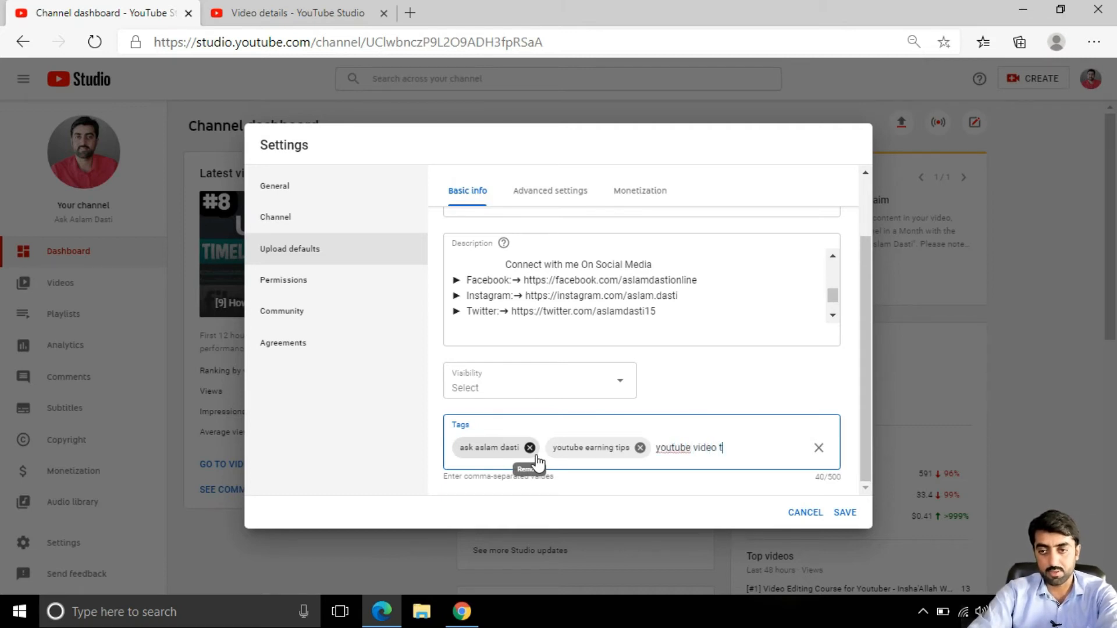
key(Return)
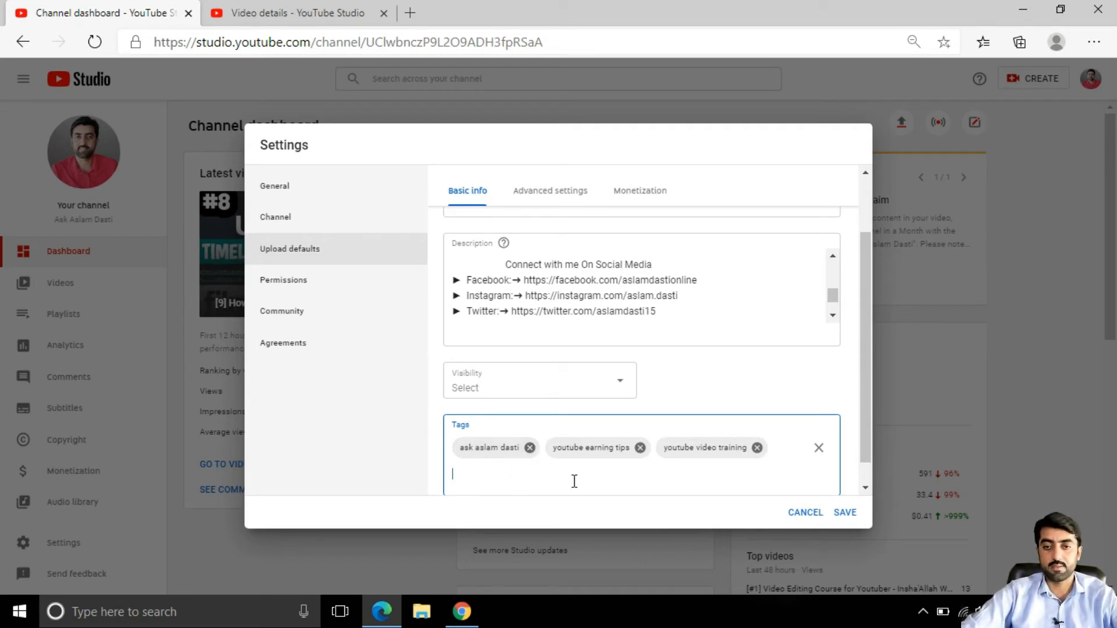
Step: Review the default title, description and tags, and save the upload defaults
scroll(610, 438, up, 2)
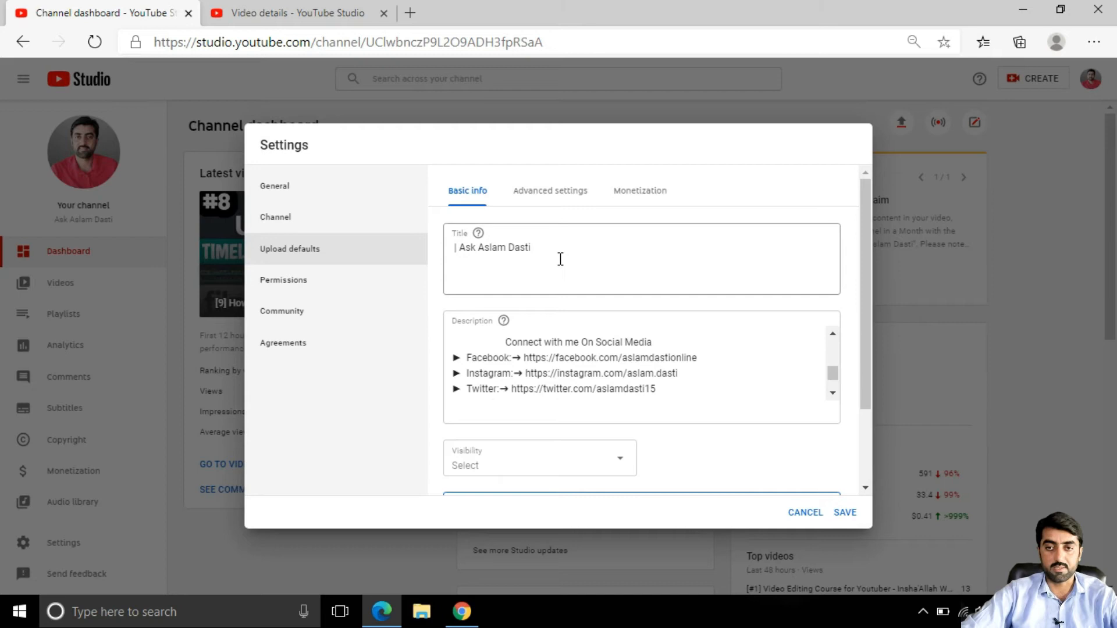
scroll(641, 324, down, 2)
scroll(619, 312, up, 2)
scroll(672, 352, down, 3)
scroll(671, 352, up, 3)
scroll(671, 352, up, 5)
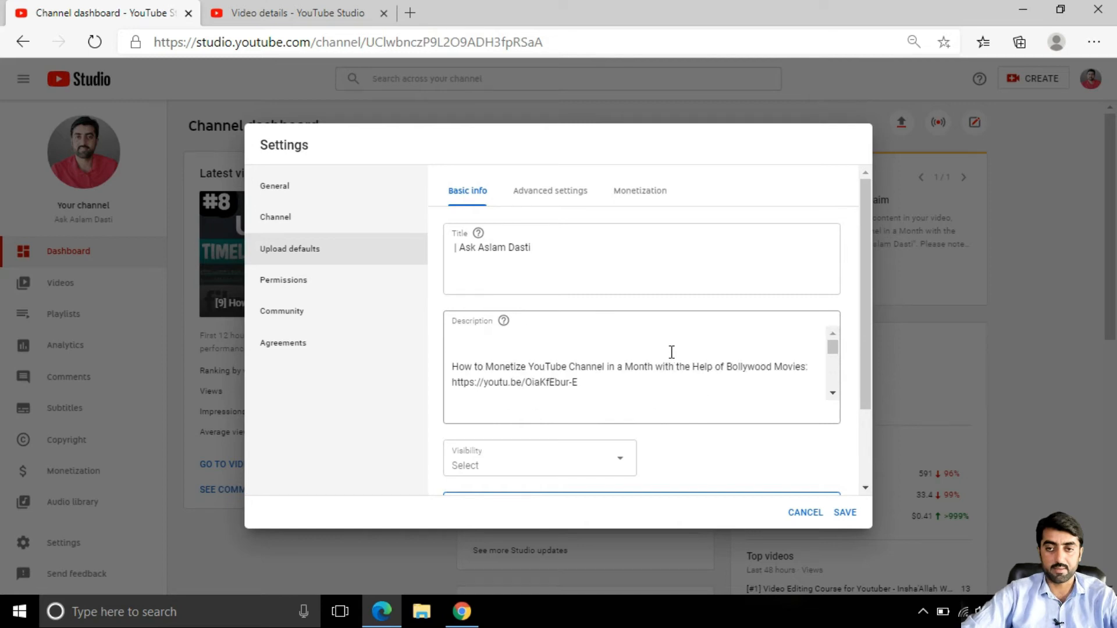
scroll(643, 369, down, 8)
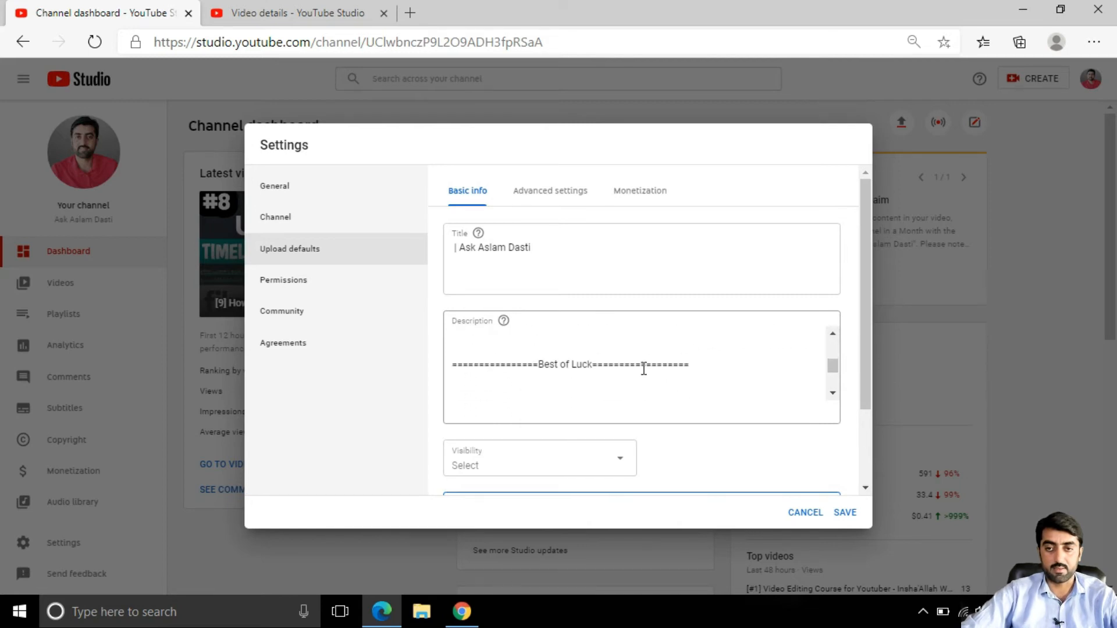
scroll(752, 410, down, 2)
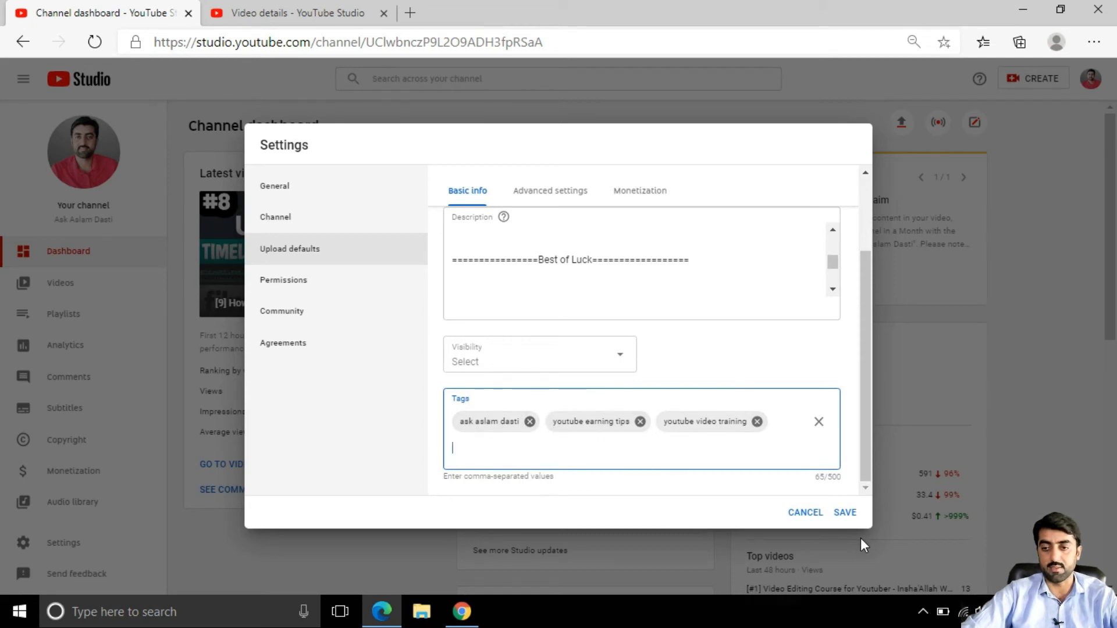
click(844, 514)
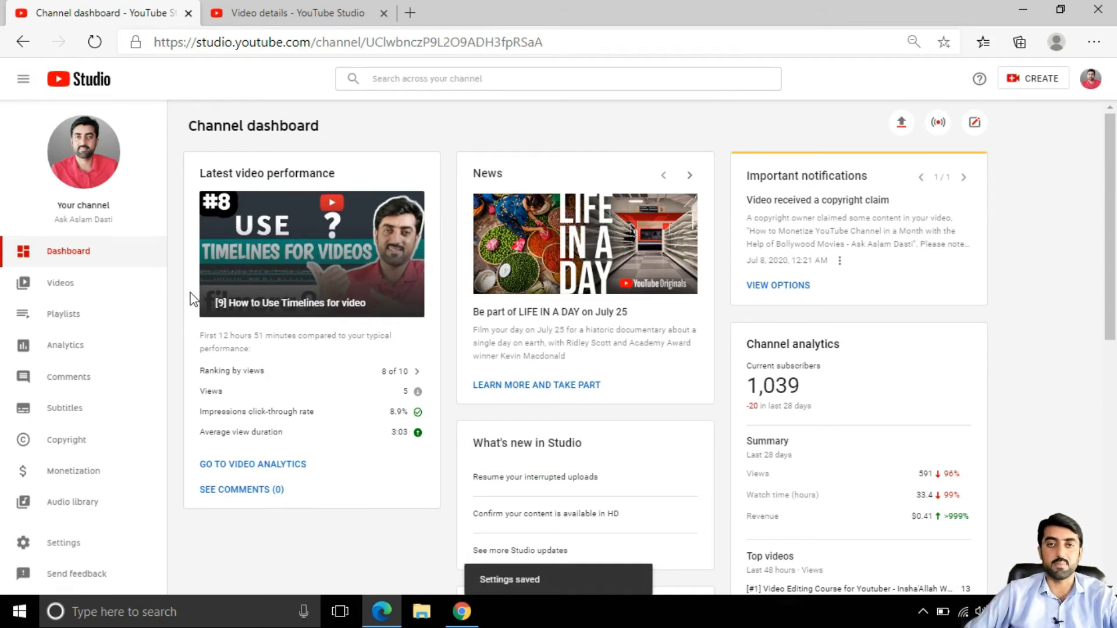
Step: Leave the open video's details for the channel videos list and reload the list
click(305, 6)
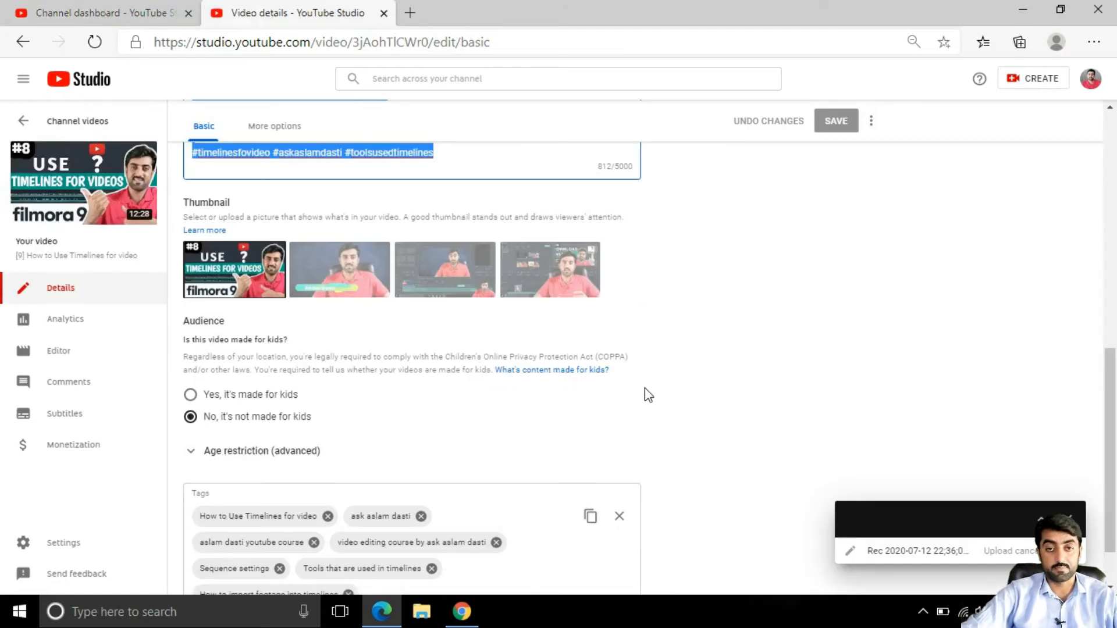
scroll(616, 351, up, 6)
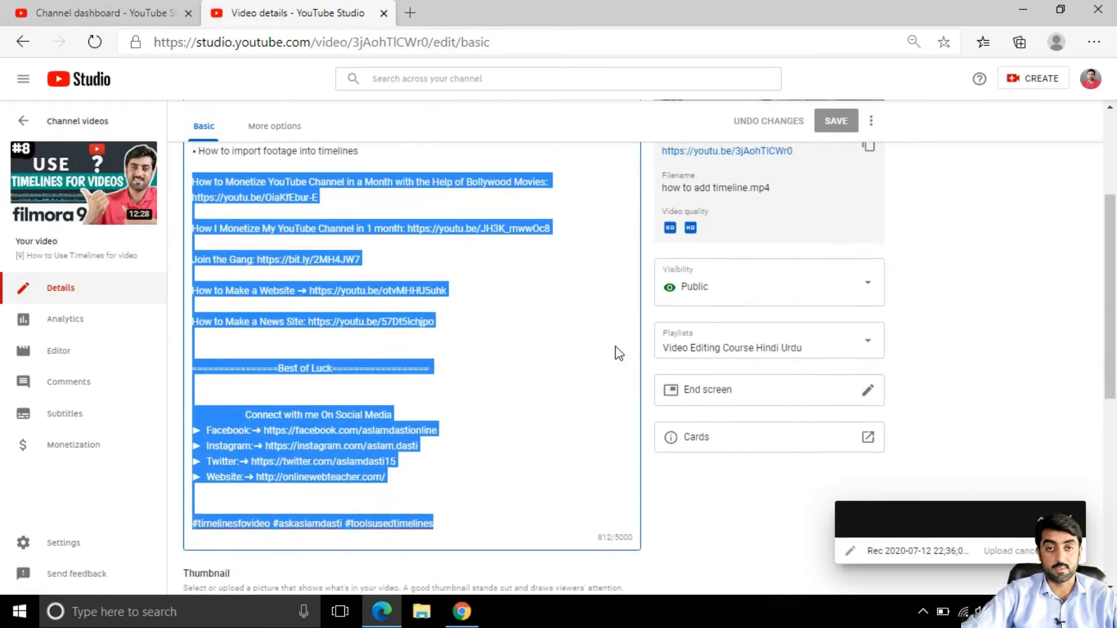
click(24, 121)
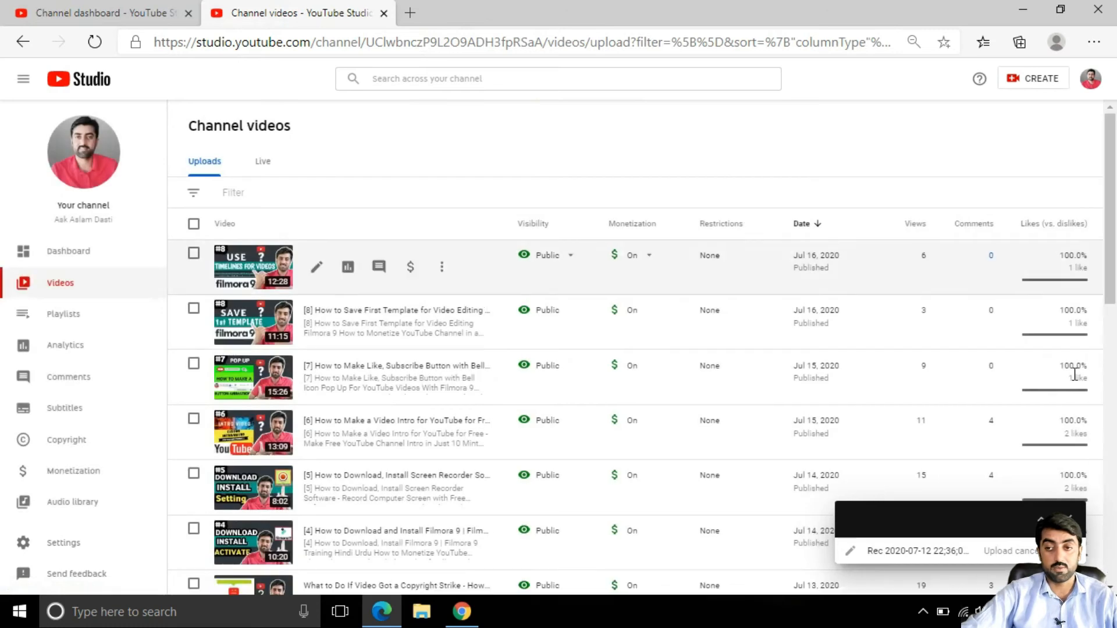
click(95, 41)
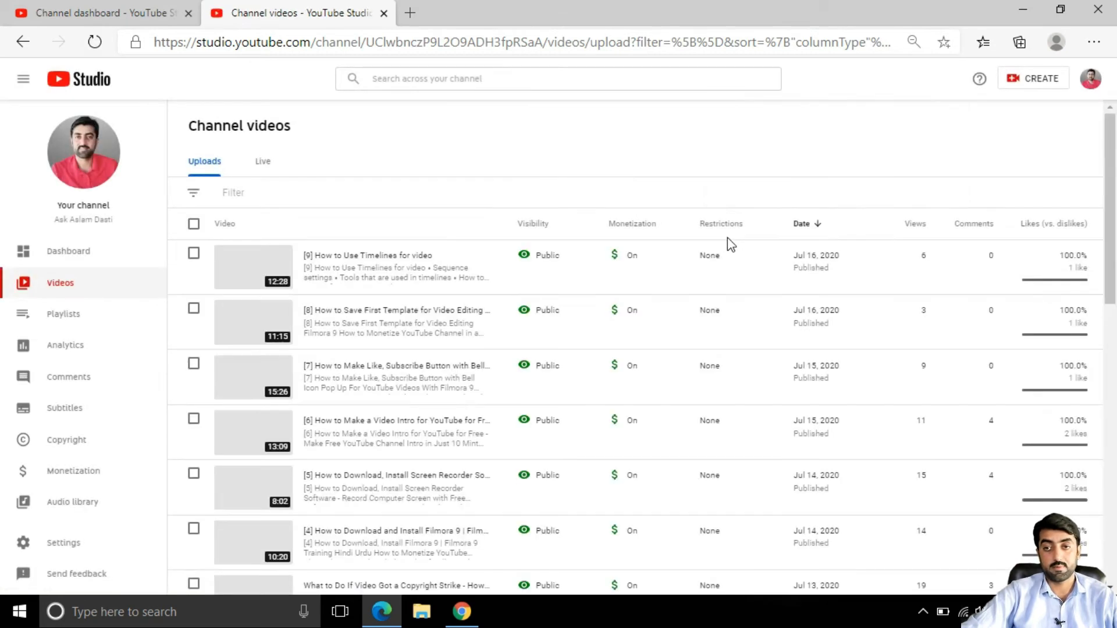
click(1041, 82)
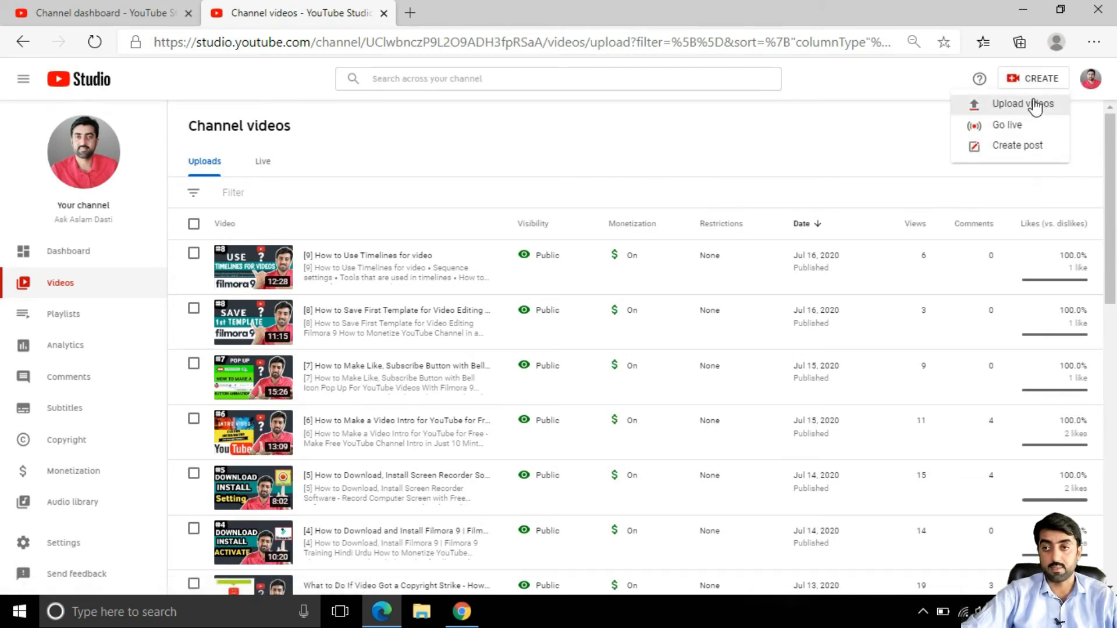
click(1029, 104)
click(559, 406)
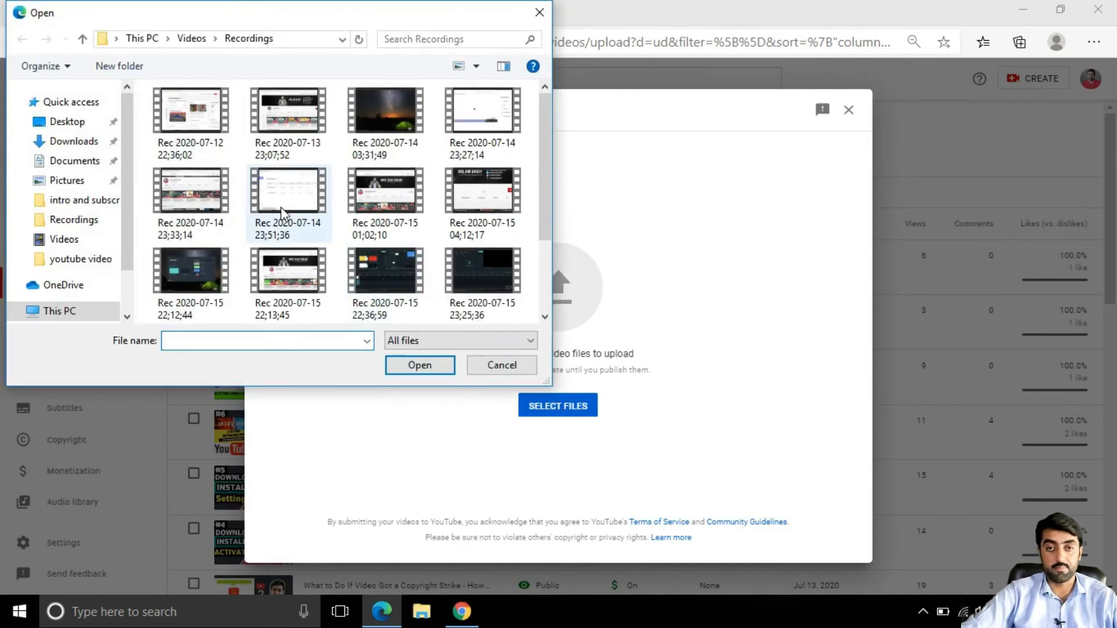
double_click(209, 122)
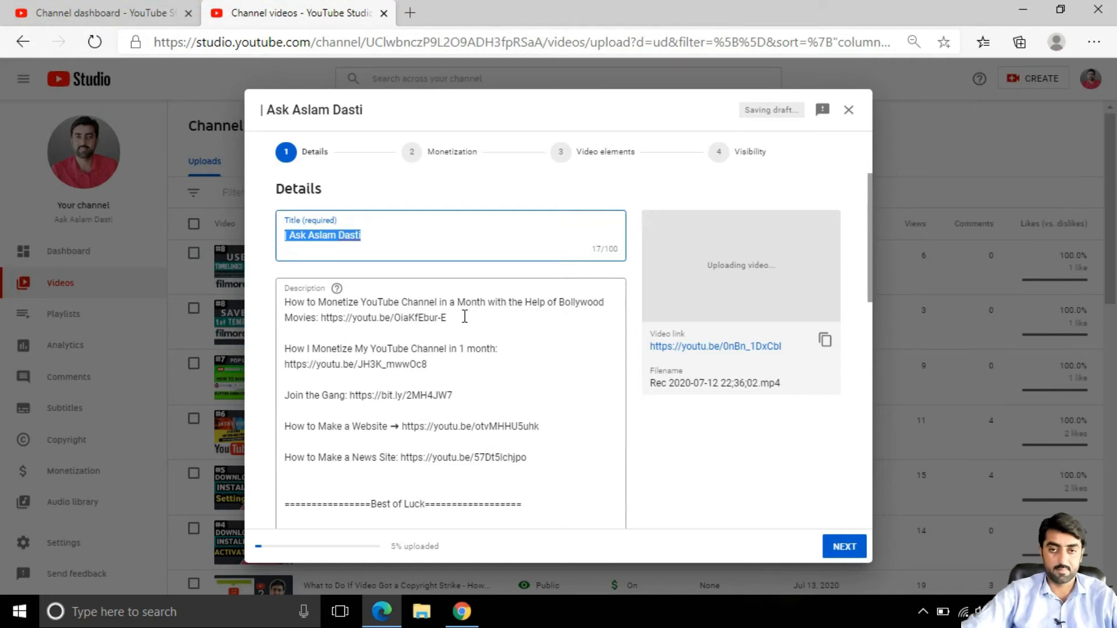
Step: Check the prefilled title and insert four blank lines above the first link in the new video's description
click(321, 239)
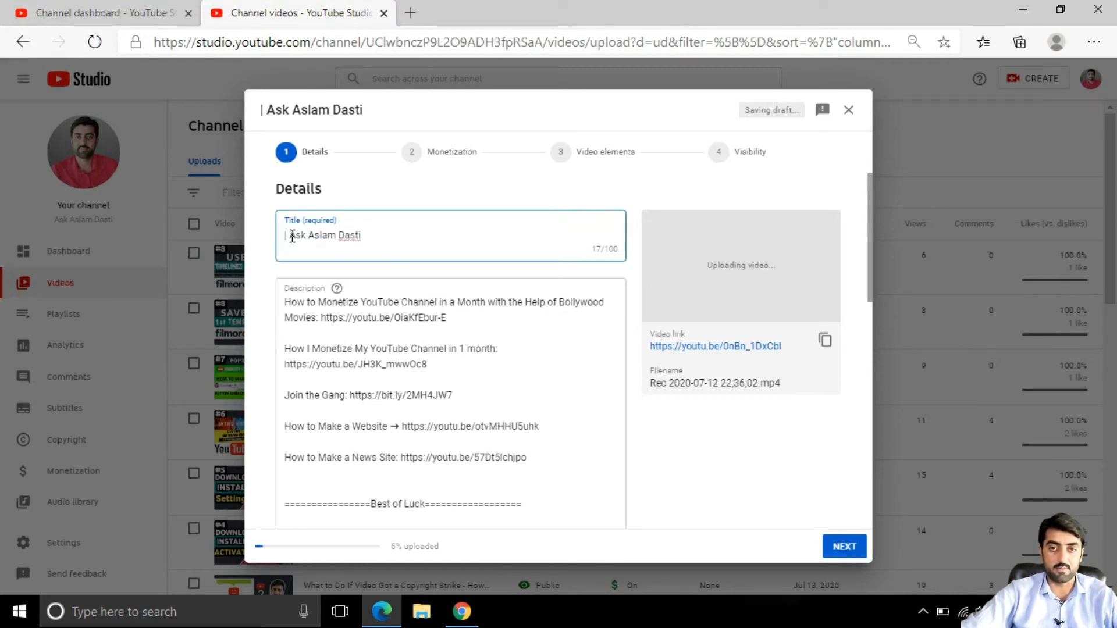
click(289, 305)
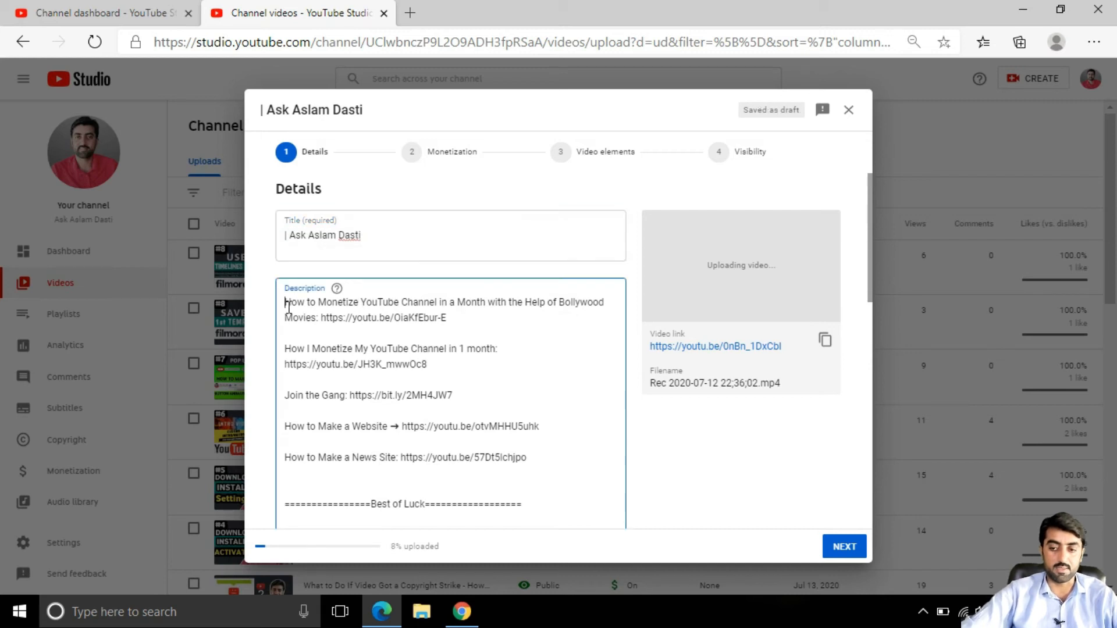
key(Return)
key(Return)
key(Return)
key(Return)
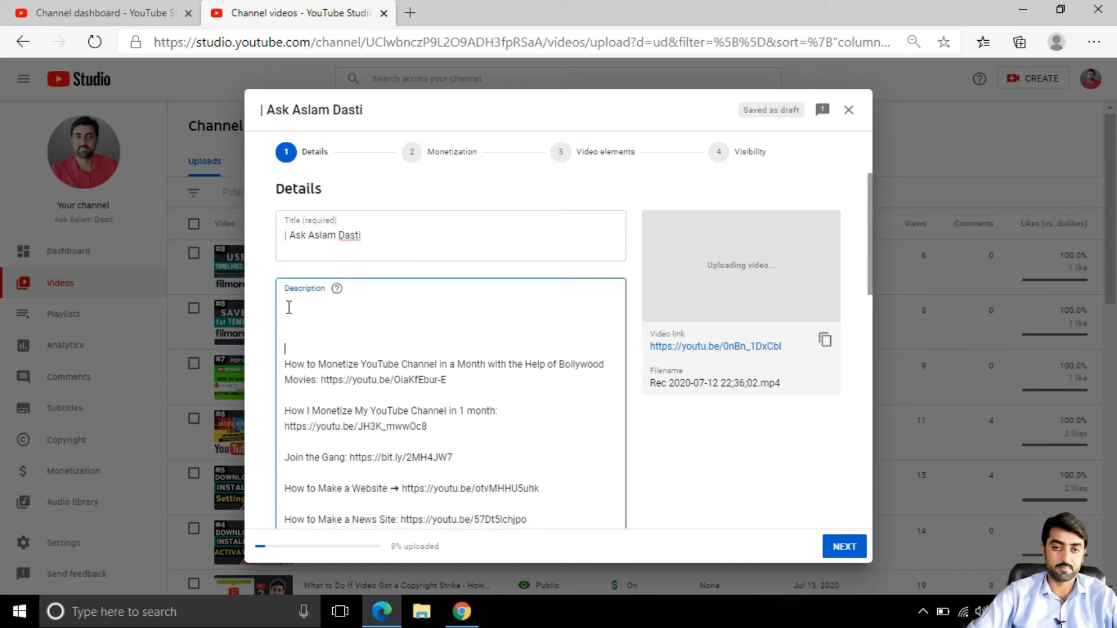
Step: Examine the new video's prefilled description through its hashtags, and the playlist and audience settings beneath it
scroll(411, 364, down, 2)
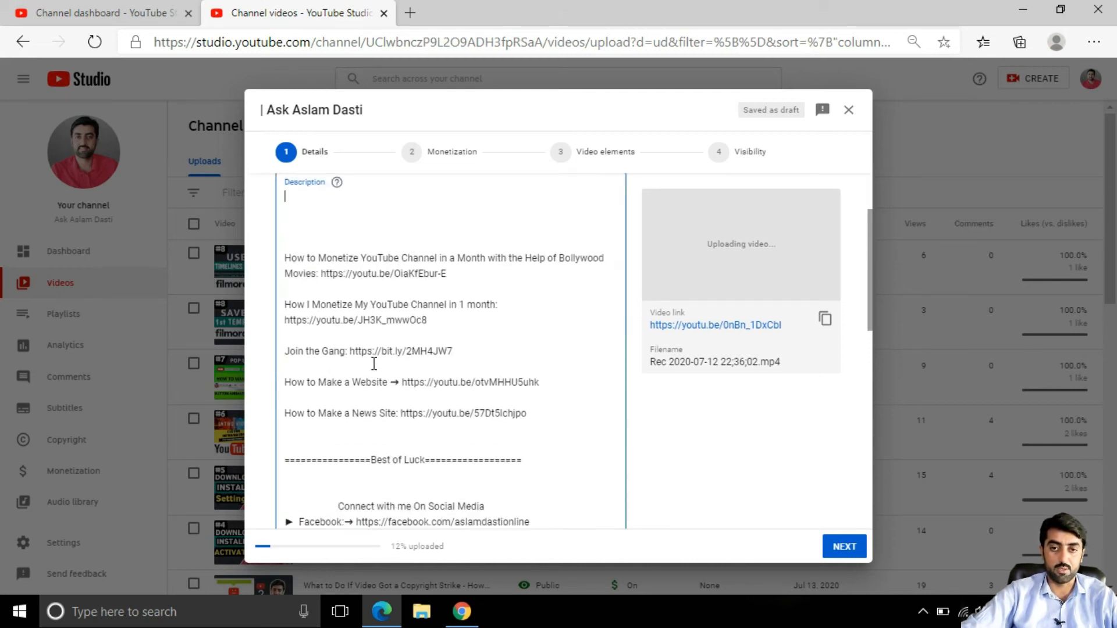
scroll(389, 396, down, 2)
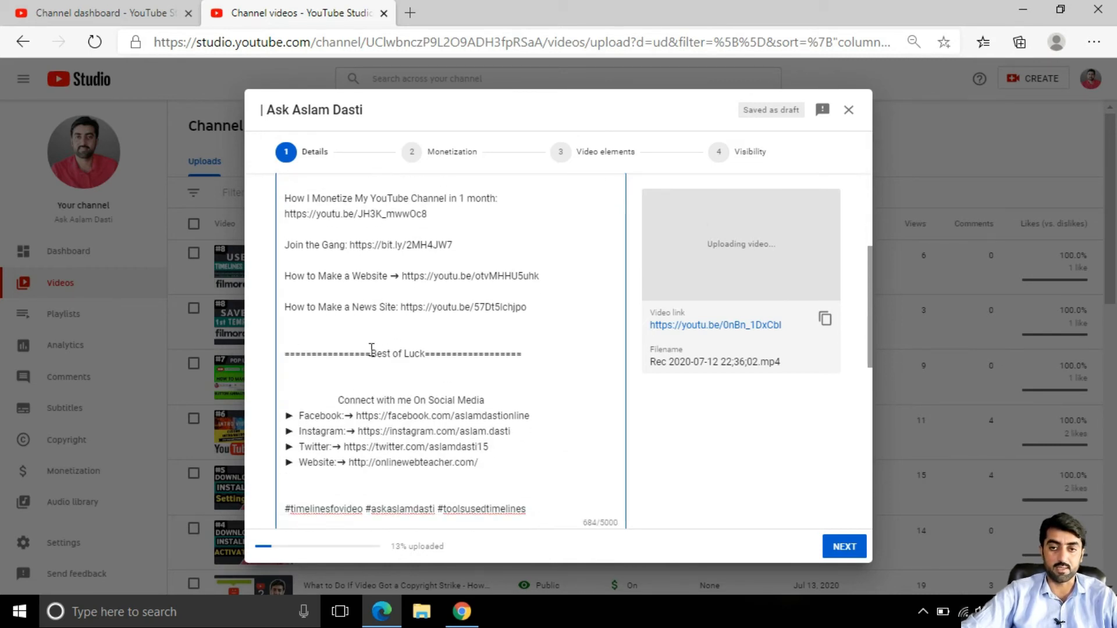
scroll(438, 374, down, 2)
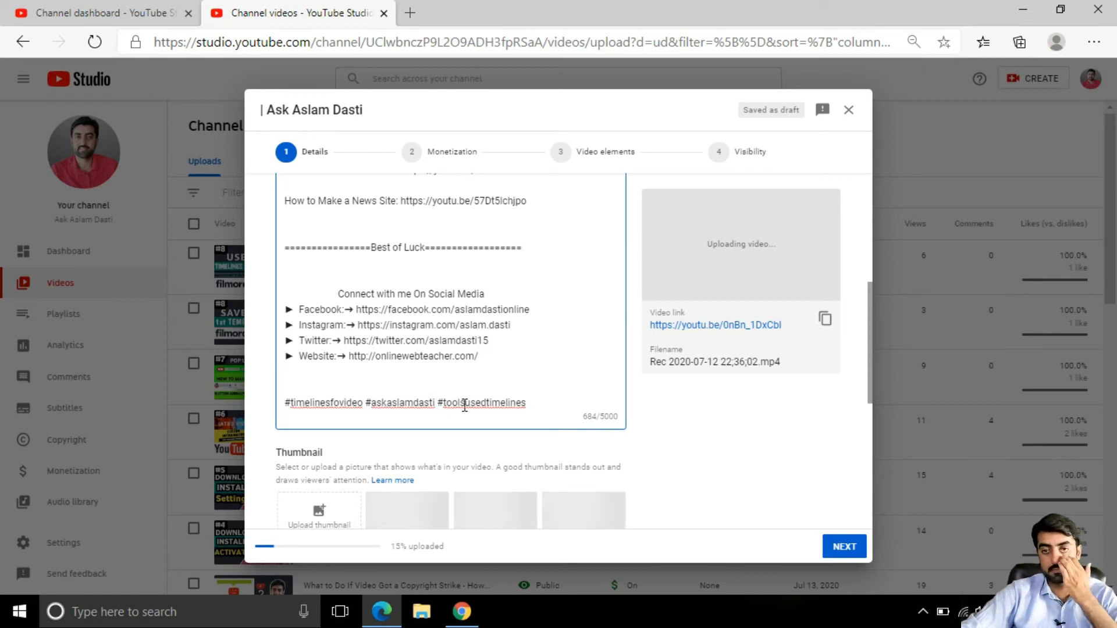
scroll(464, 406, down, 2)
scroll(463, 406, down, 4)
scroll(464, 405, down, 1)
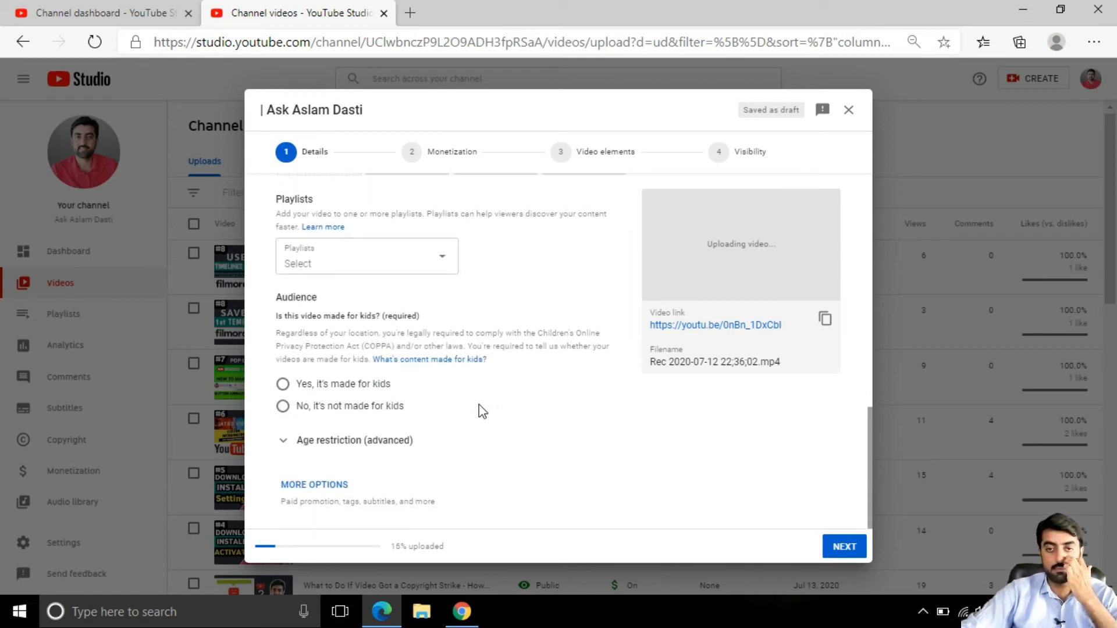
Step: Expand the additional upload options and check the prefilled tags, license, category and comment settings
click(305, 486)
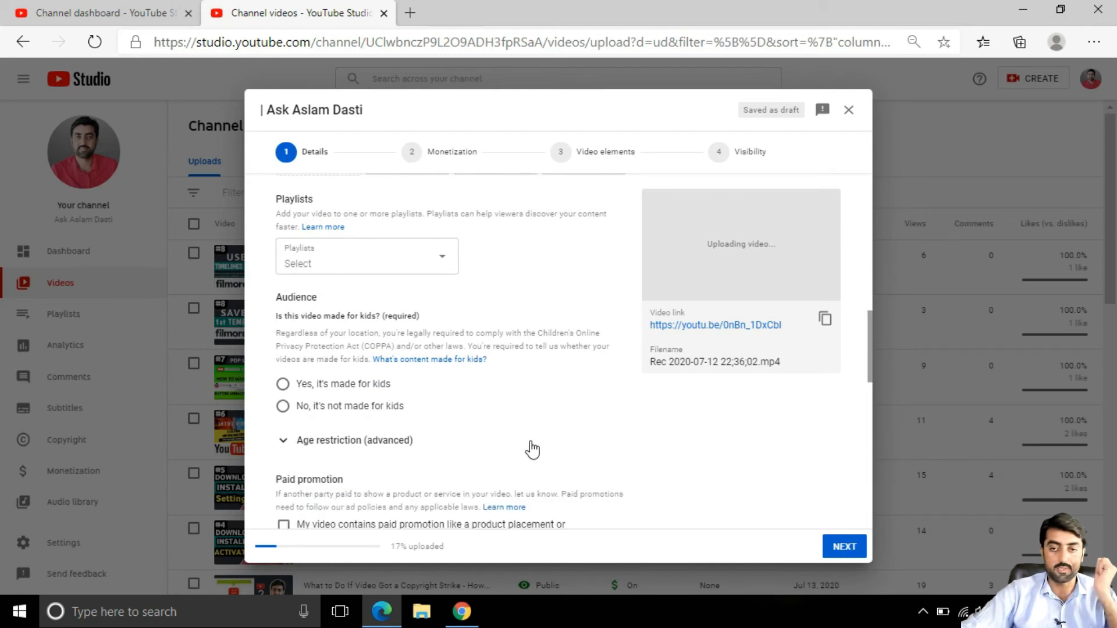
scroll(531, 449, down, 1)
scroll(534, 446, down, 3)
scroll(538, 437, down, 2)
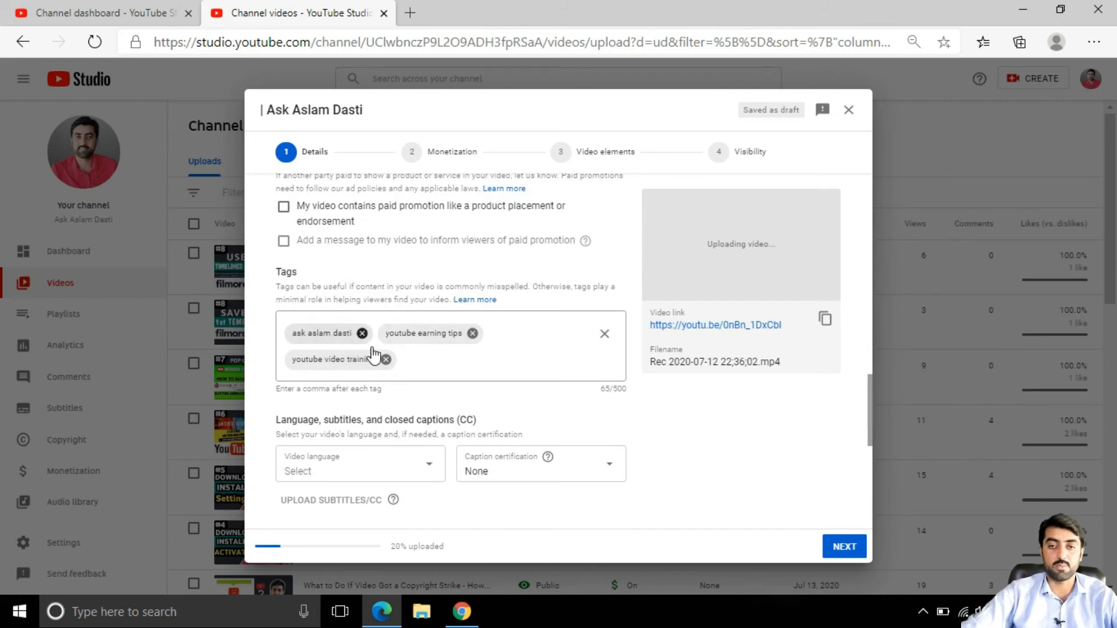
click(423, 362)
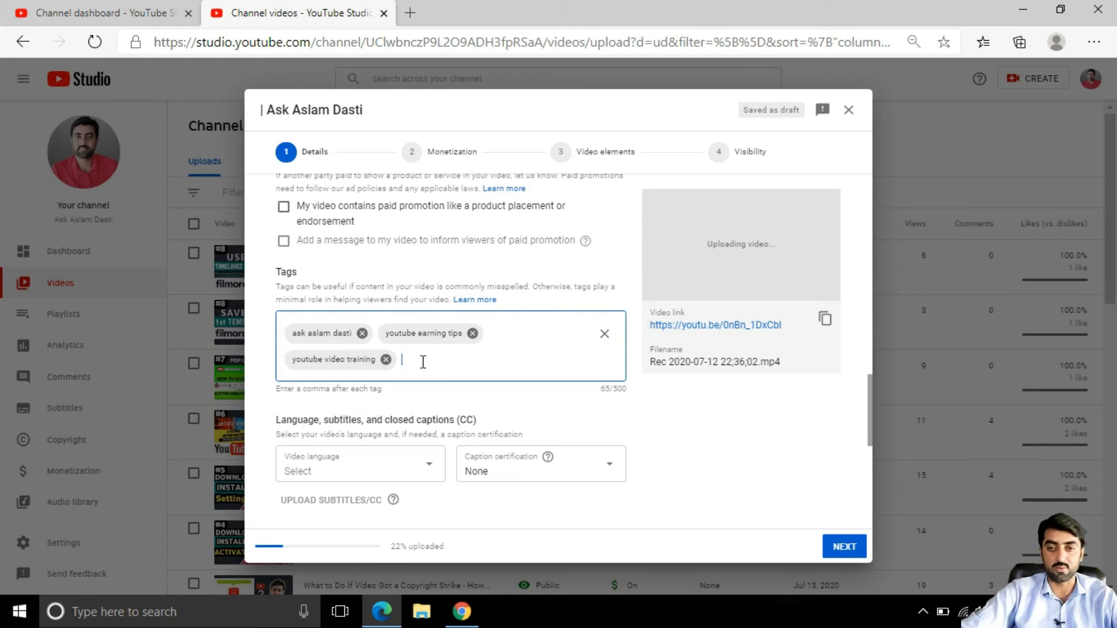
scroll(422, 361, down, 7)
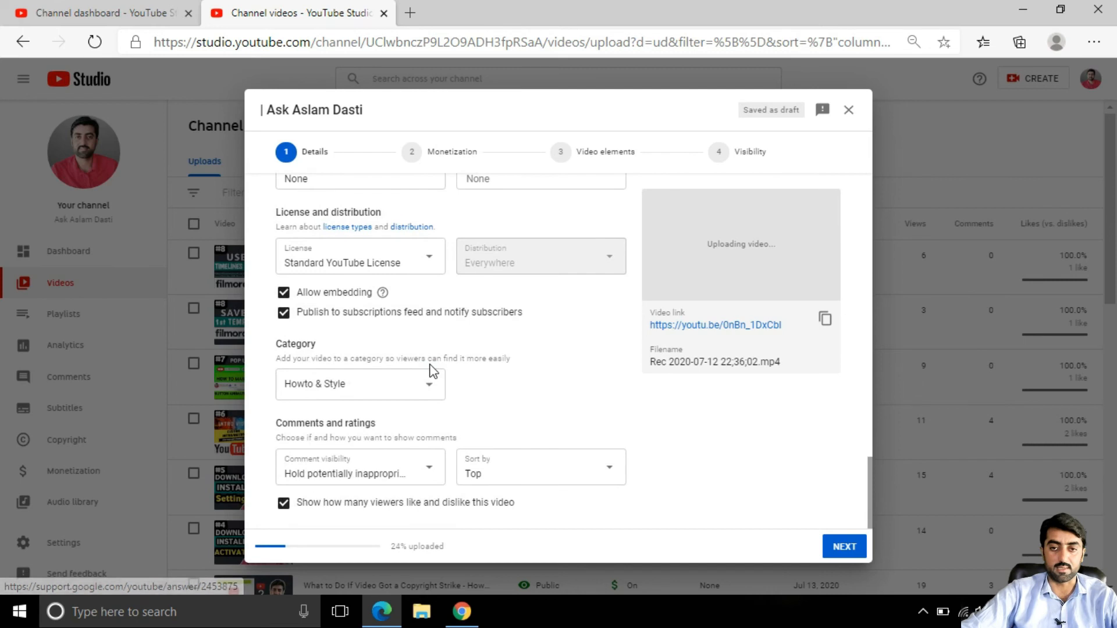
scroll(381, 396, up, 8)
scroll(379, 393, up, 10)
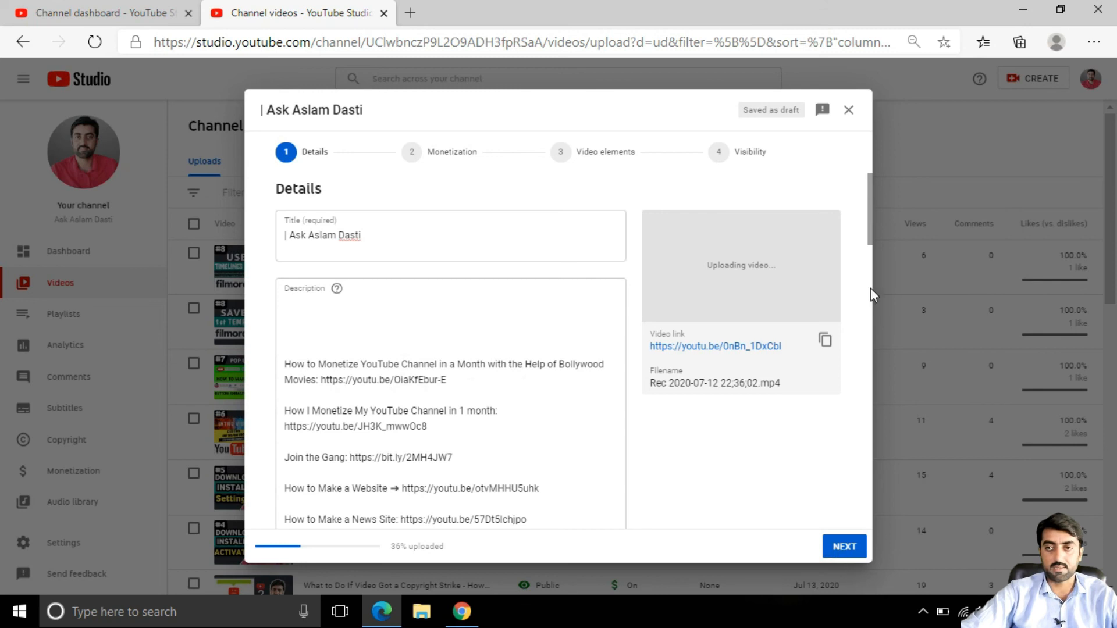
Step: Close the new video's details and cancel its upload, discarding the draft
click(848, 110)
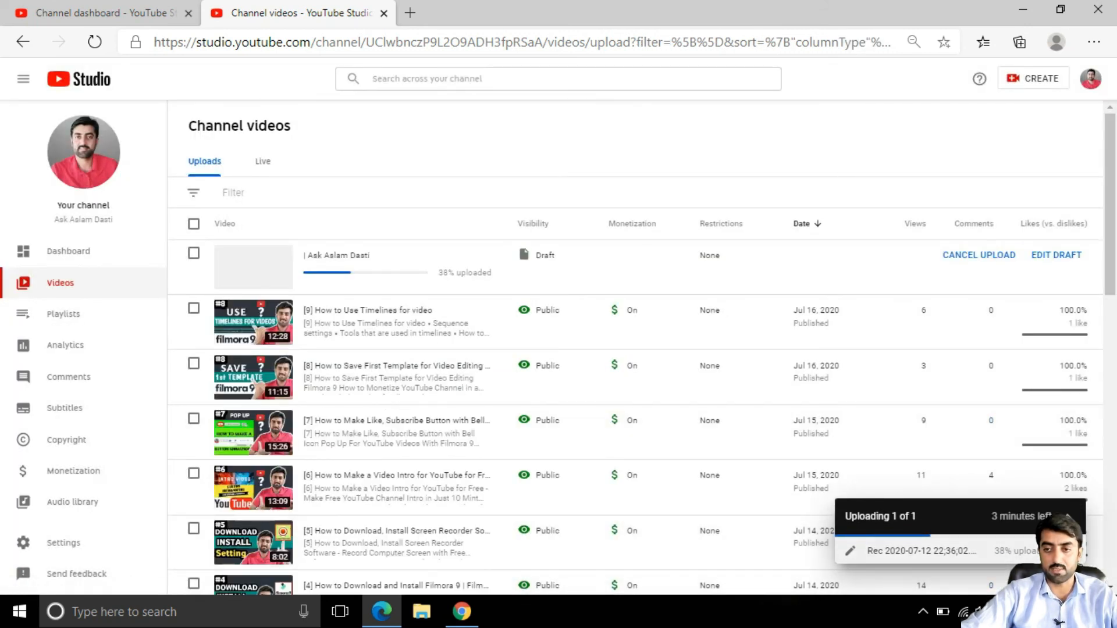
click(1069, 551)
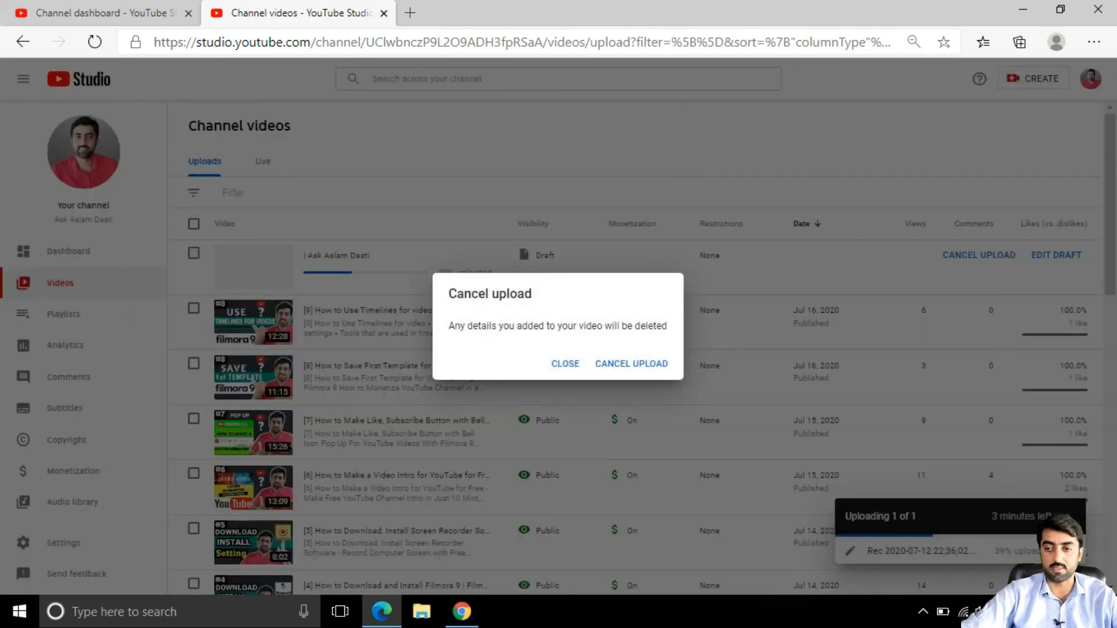
click(645, 368)
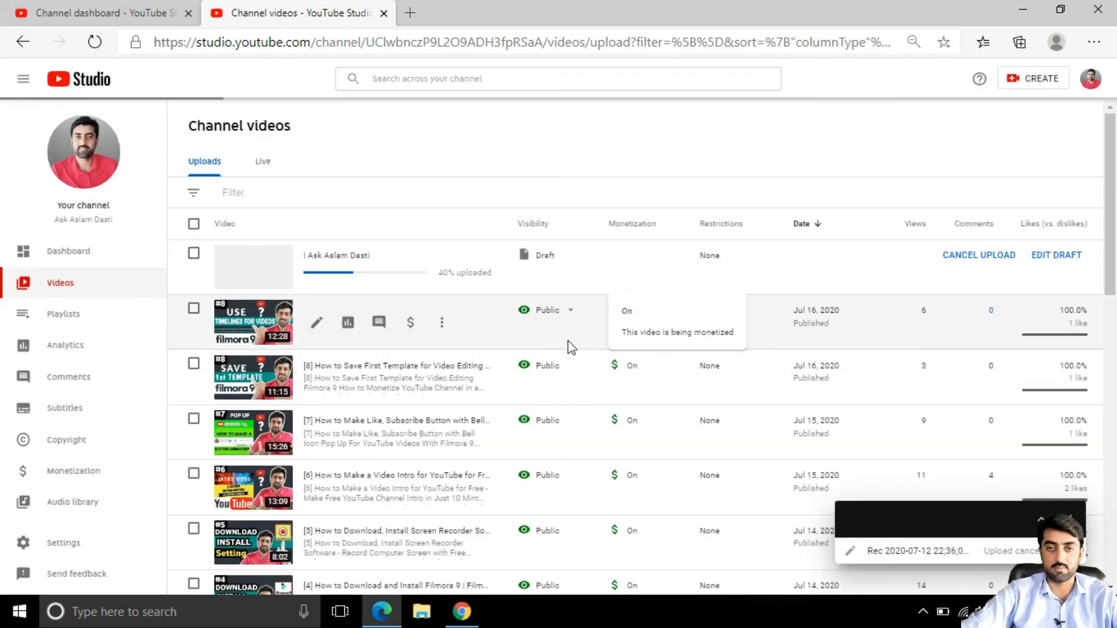